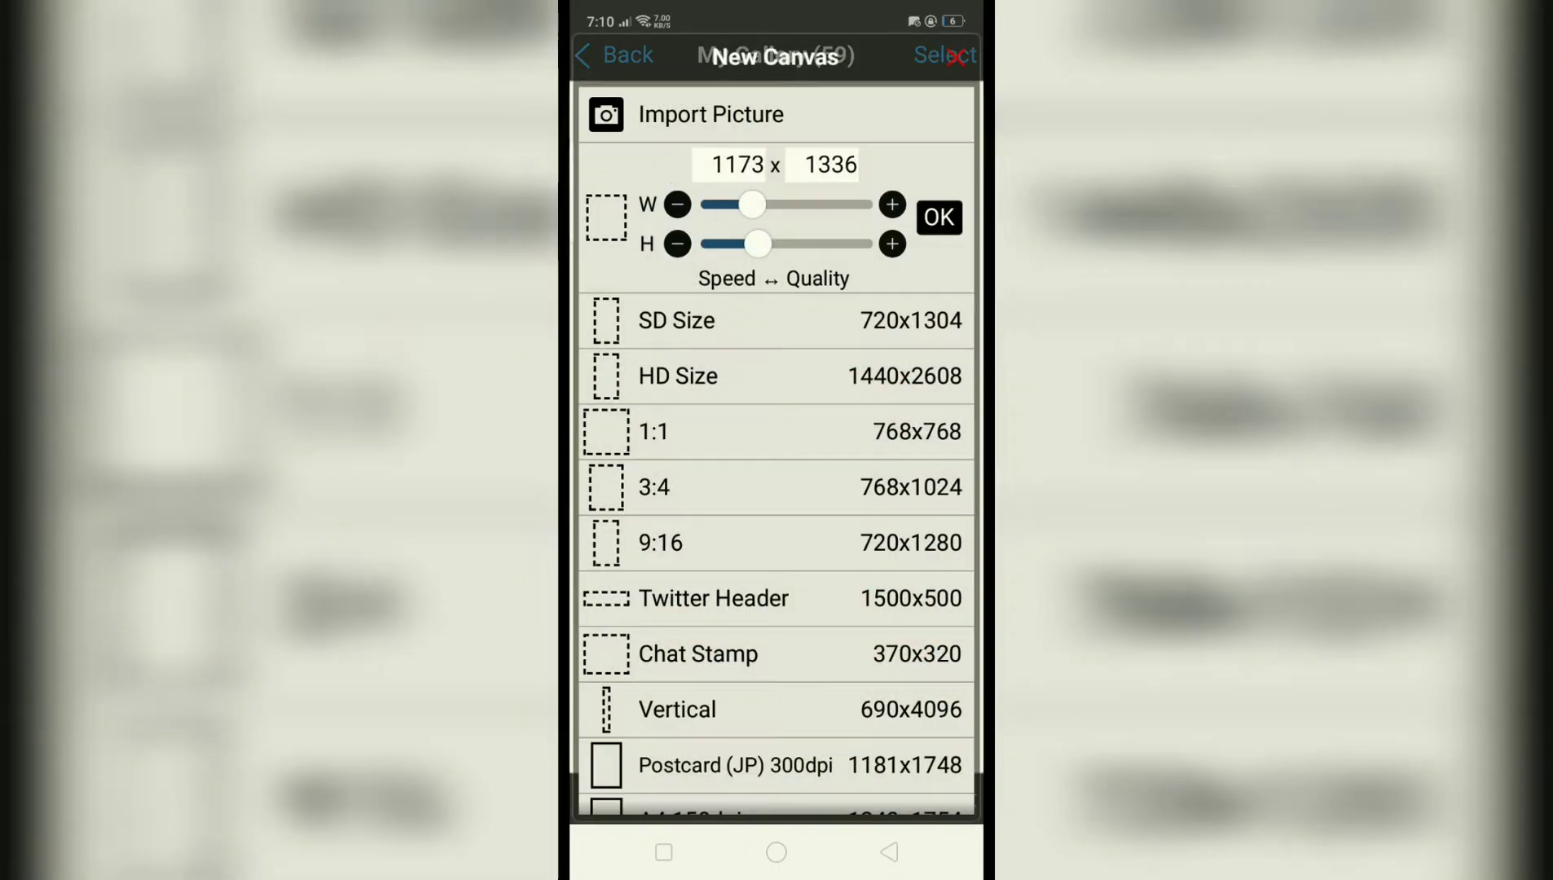
scroll(777, 485, up, 2)
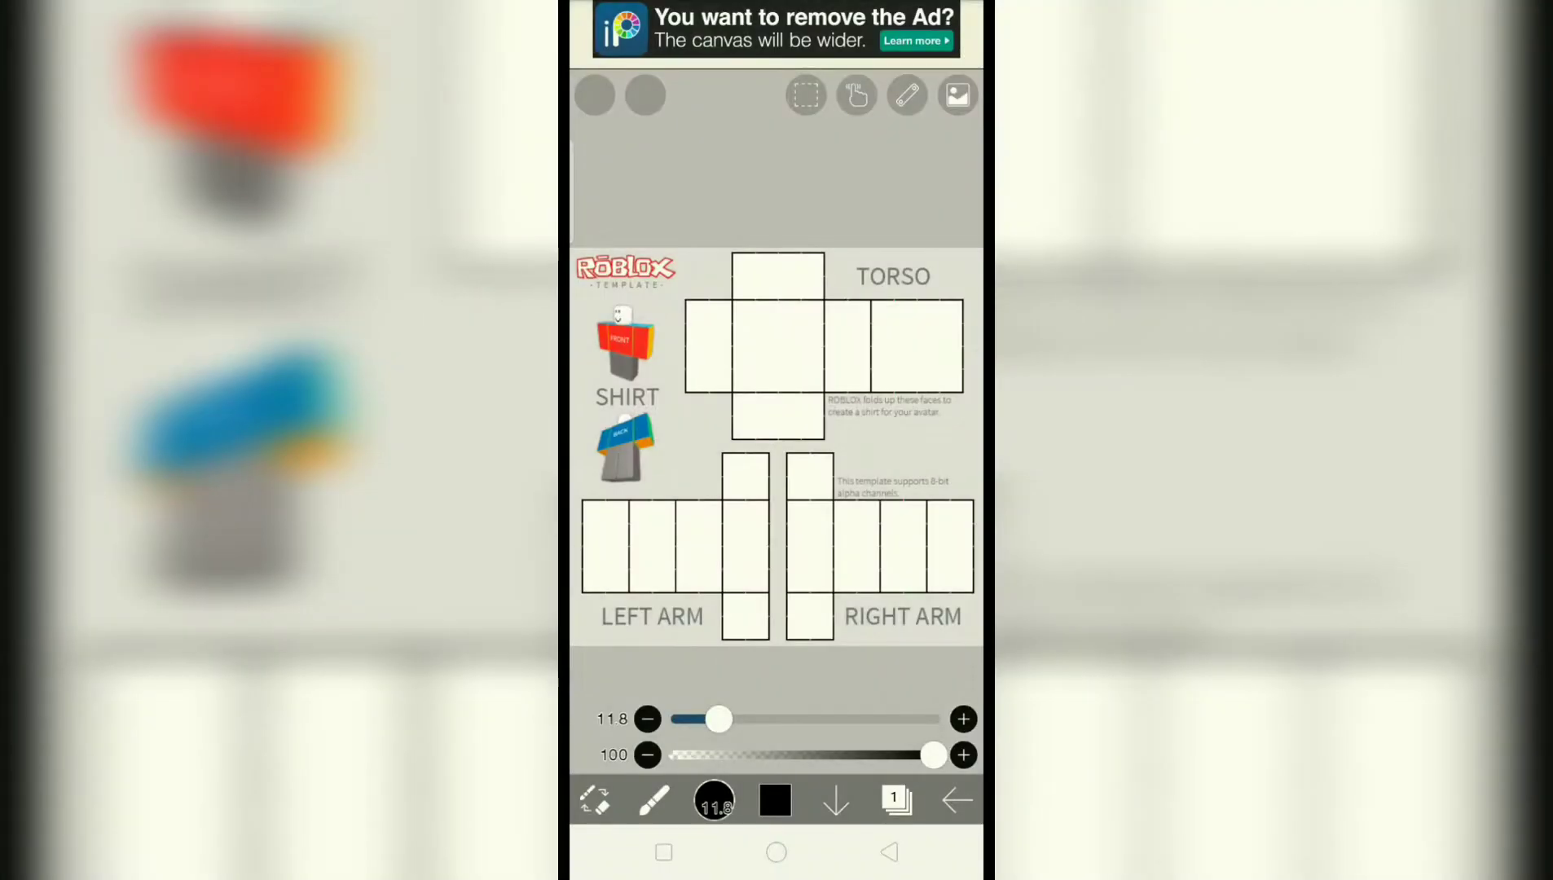
Step: Add a new empty layer and pick cream as the drawing colour
click(894, 799)
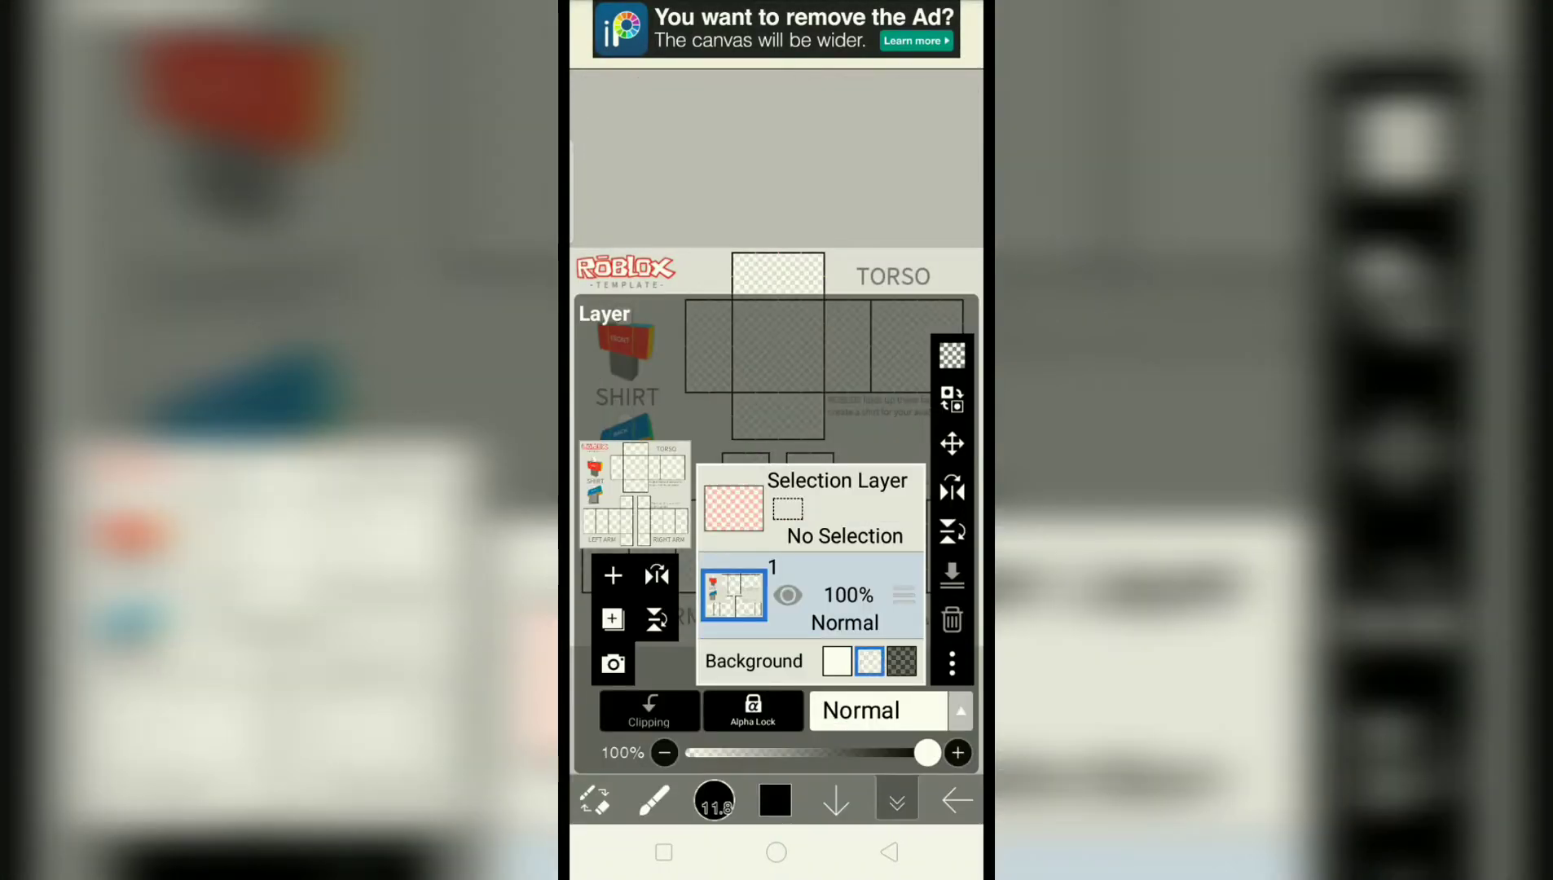
click(613, 575)
click(897, 801)
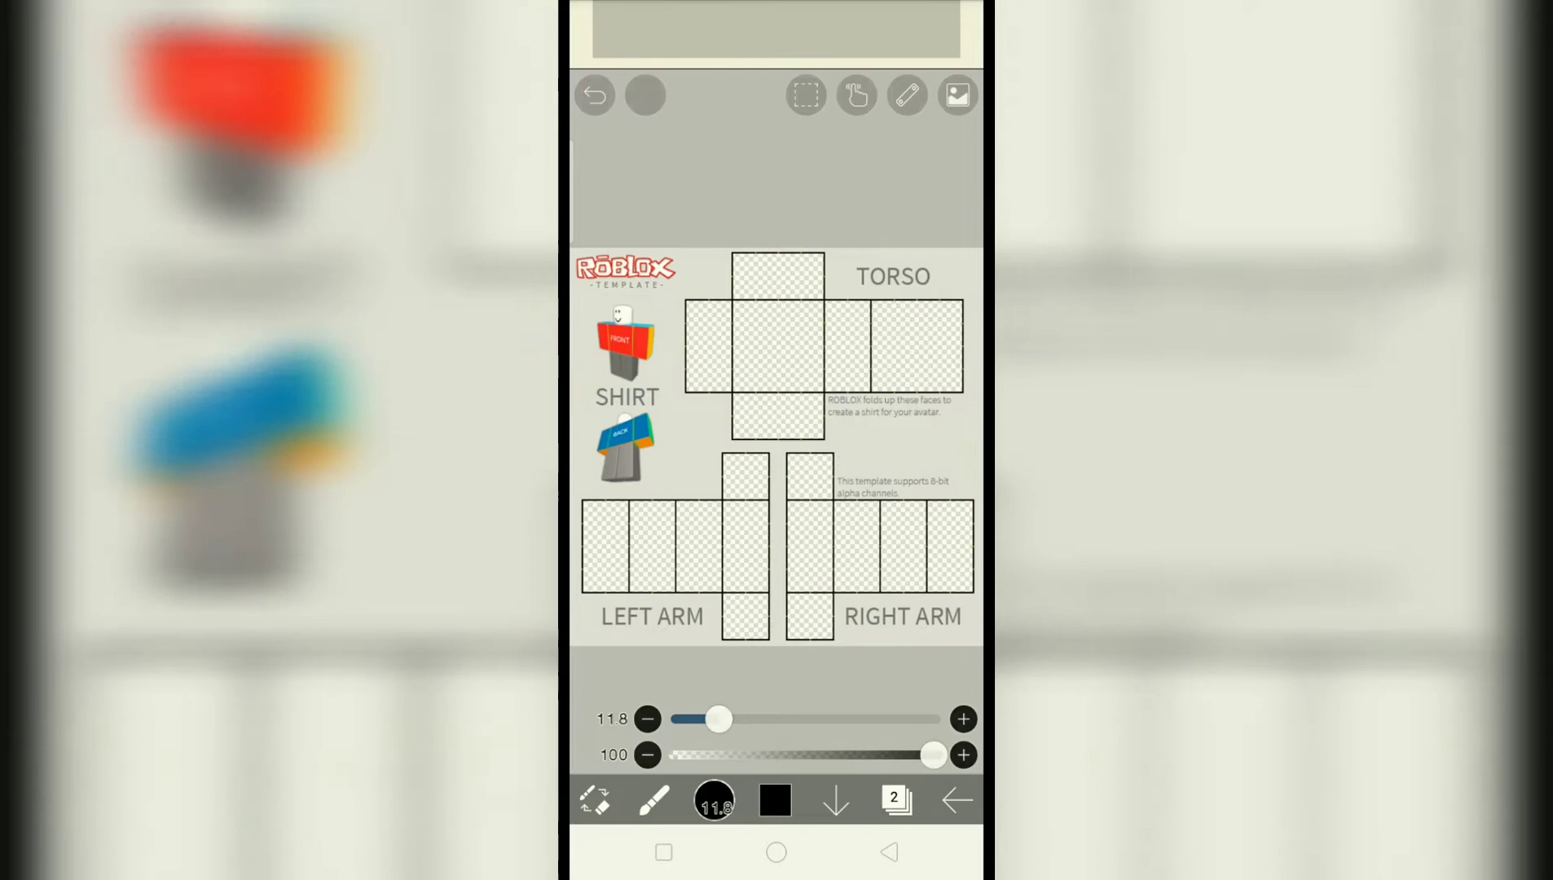
click(775, 800)
click(640, 249)
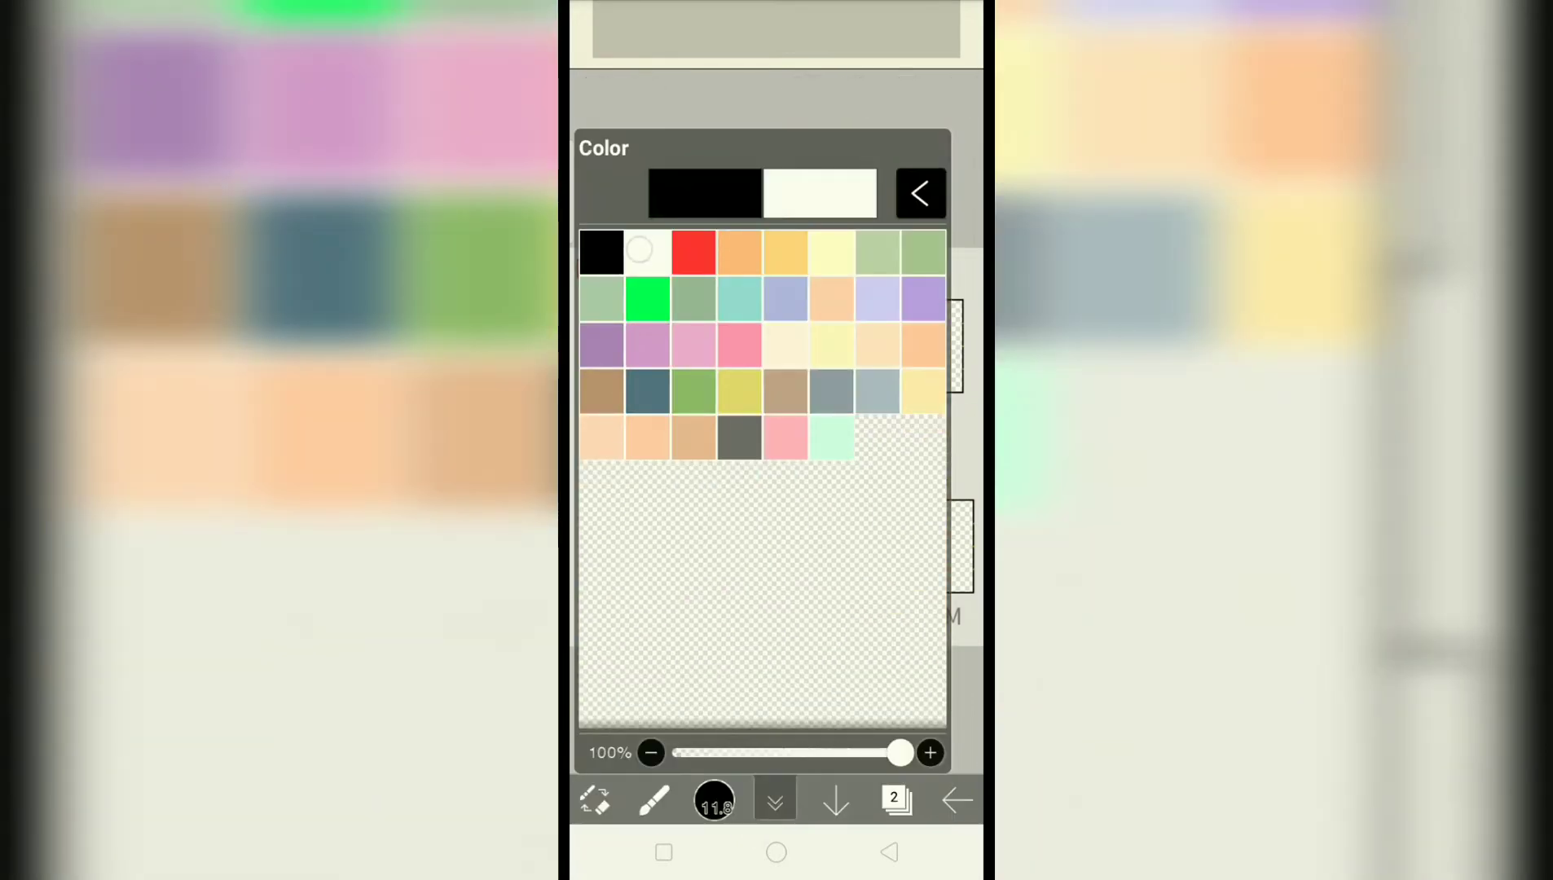
click(774, 801)
Step: Draw a cream-filled rectangle over the upper torso with the rectangle drawing tool
click(906, 95)
click(856, 95)
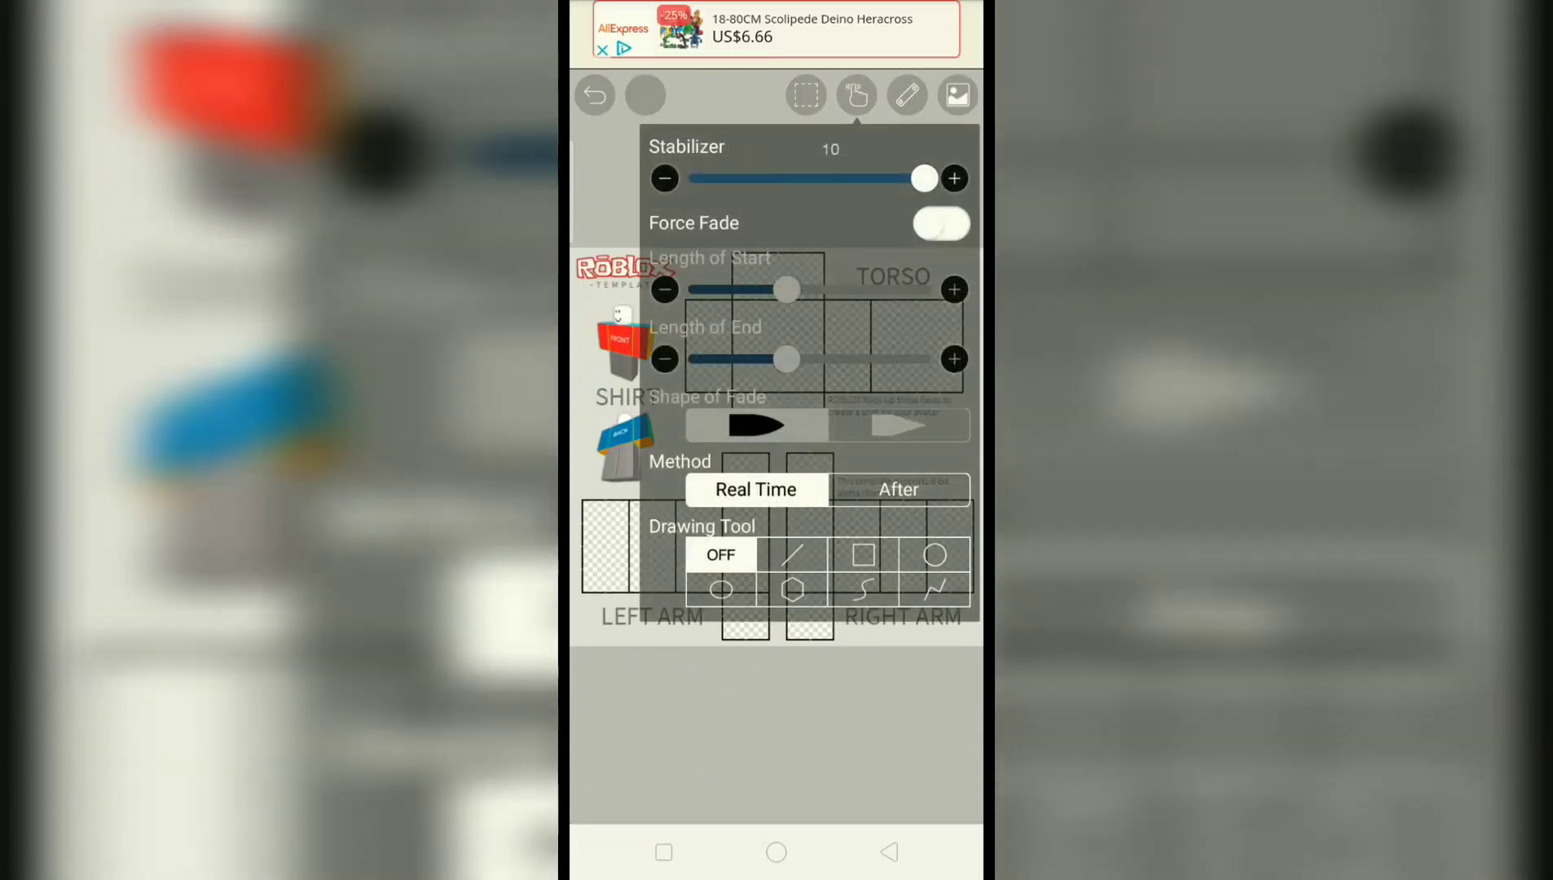
click(863, 554)
click(926, 678)
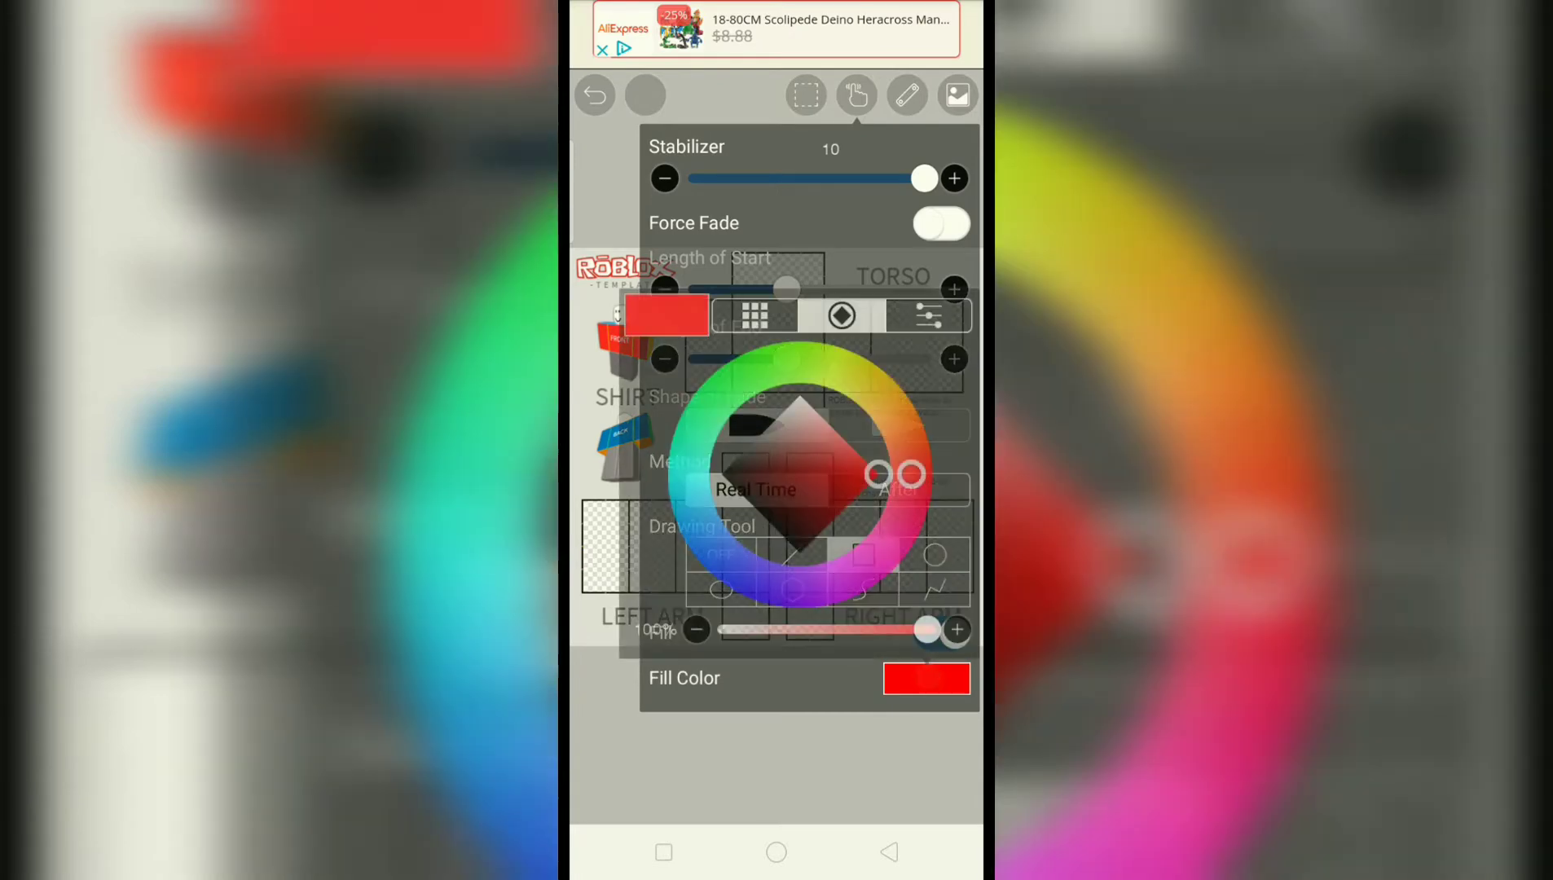
click(802, 400)
click(630, 238)
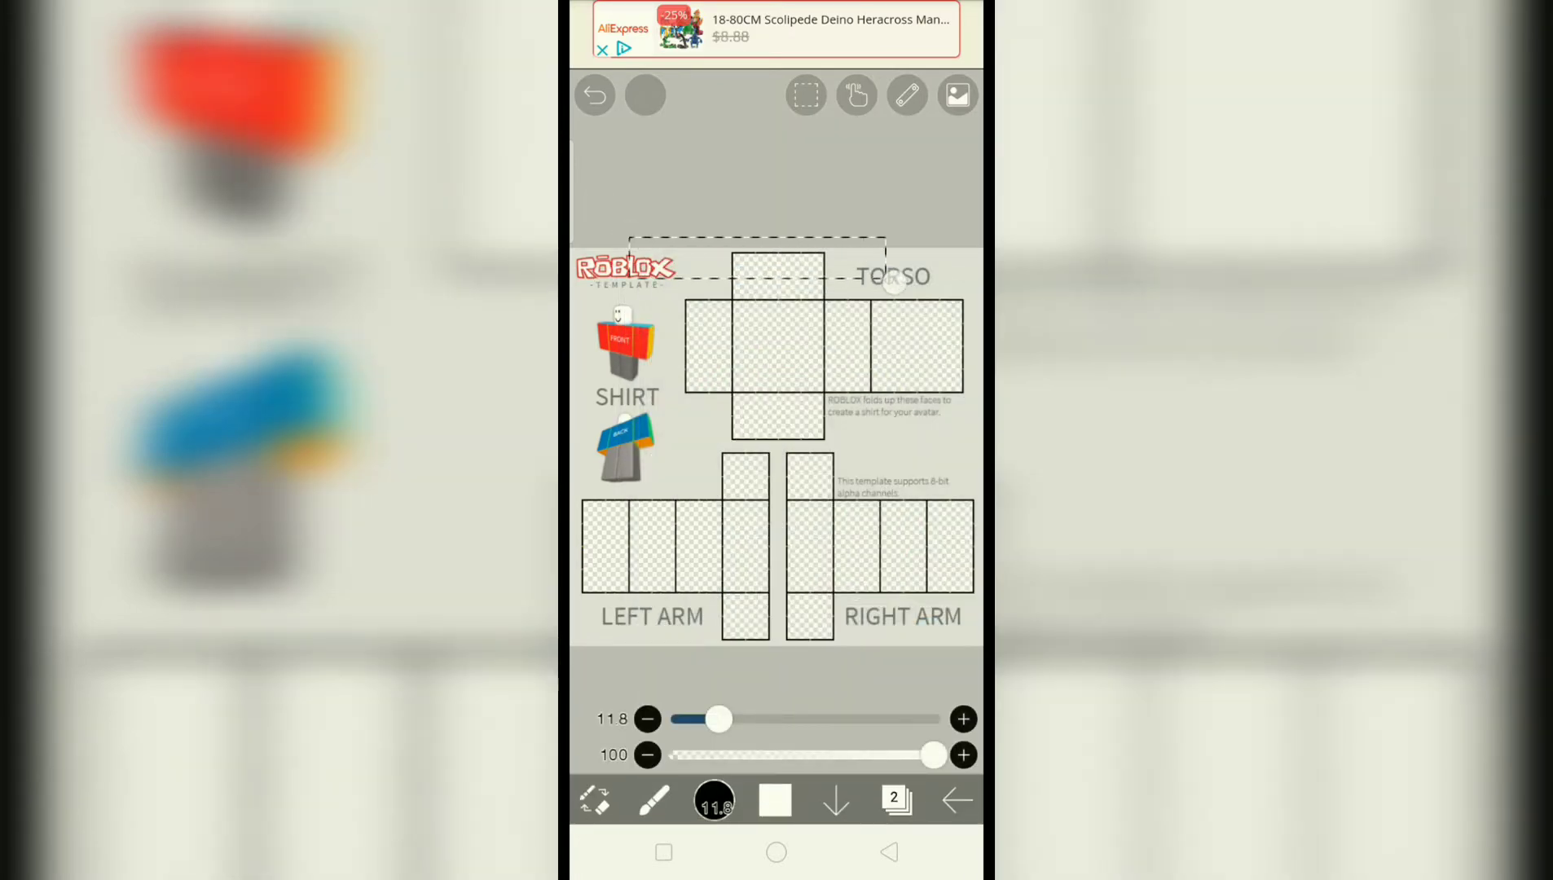
mouse_move(892, 281)
mouse_down()
mouse_move(953, 312)
mouse_move(975, 362)
mouse_up()
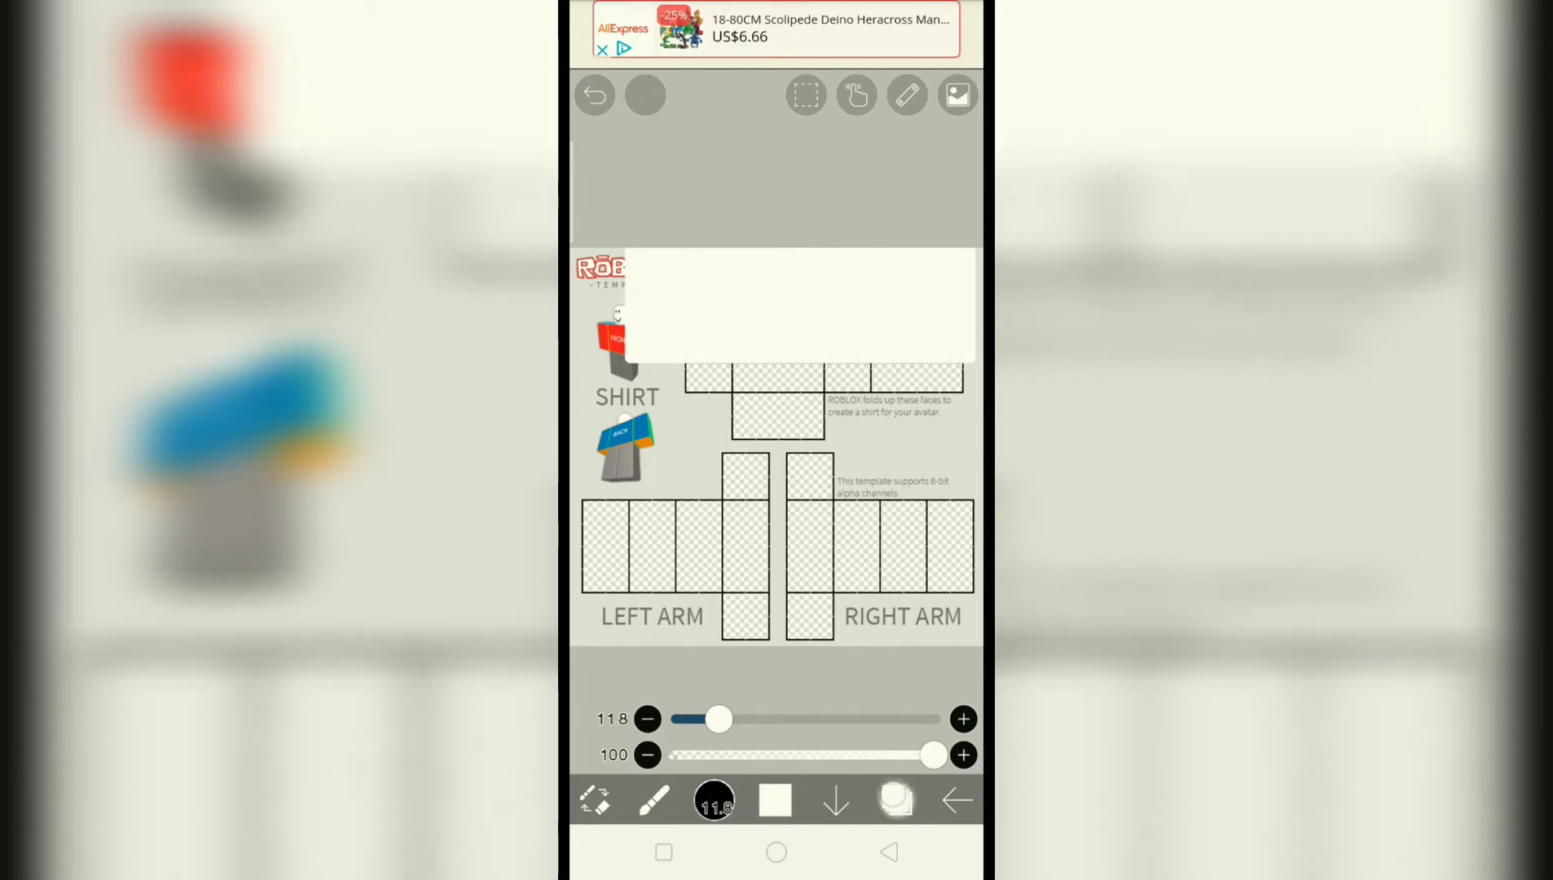
Step: Move the cream layer beneath the template layer
click(895, 800)
drag(904, 507, 903, 594)
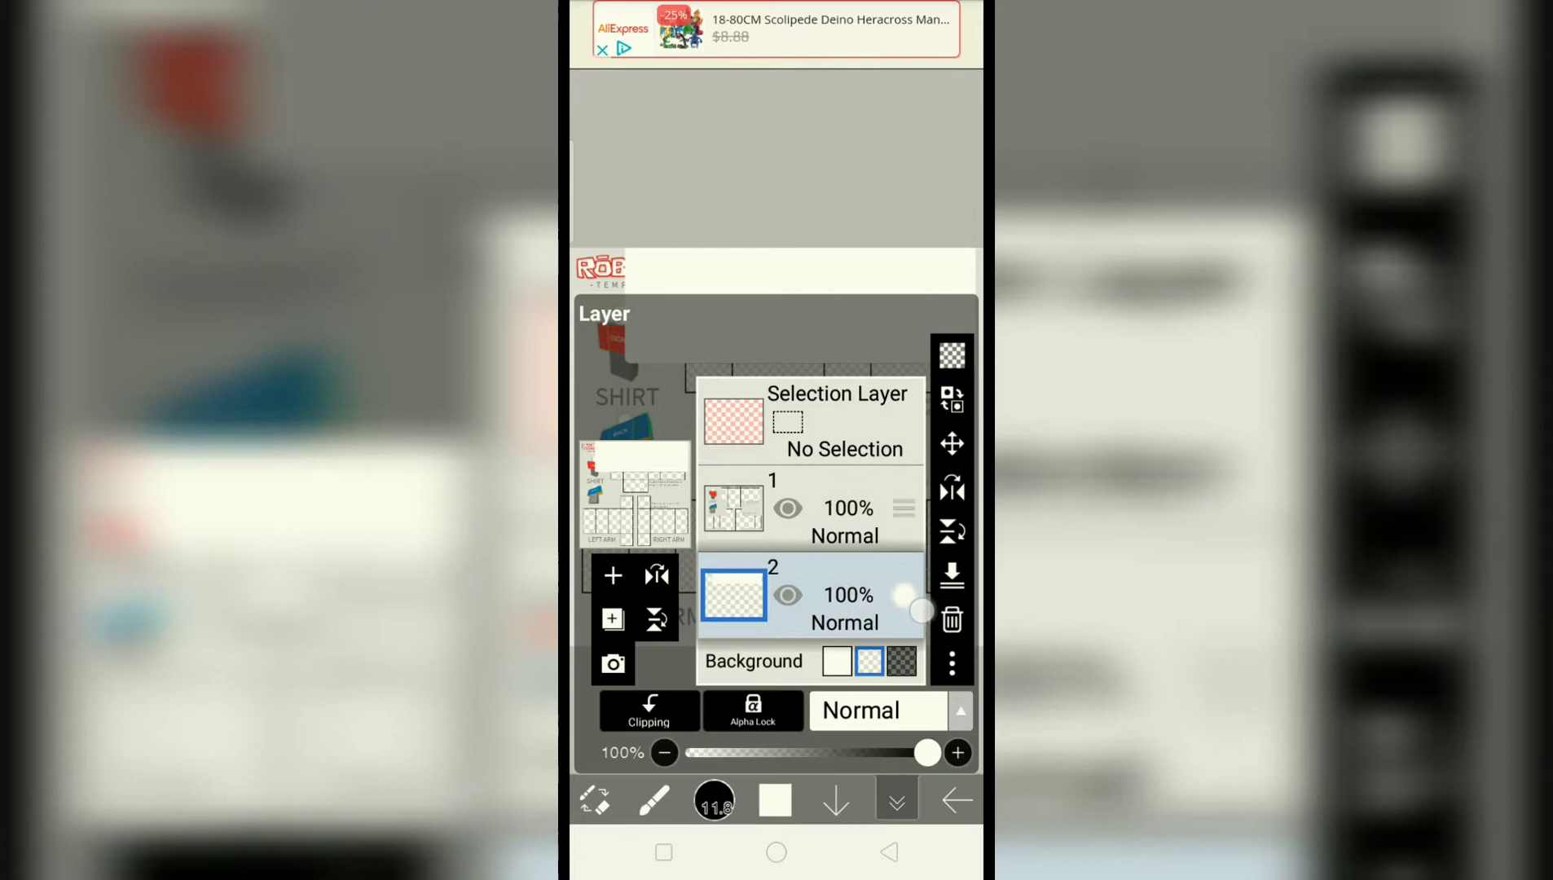
click(896, 800)
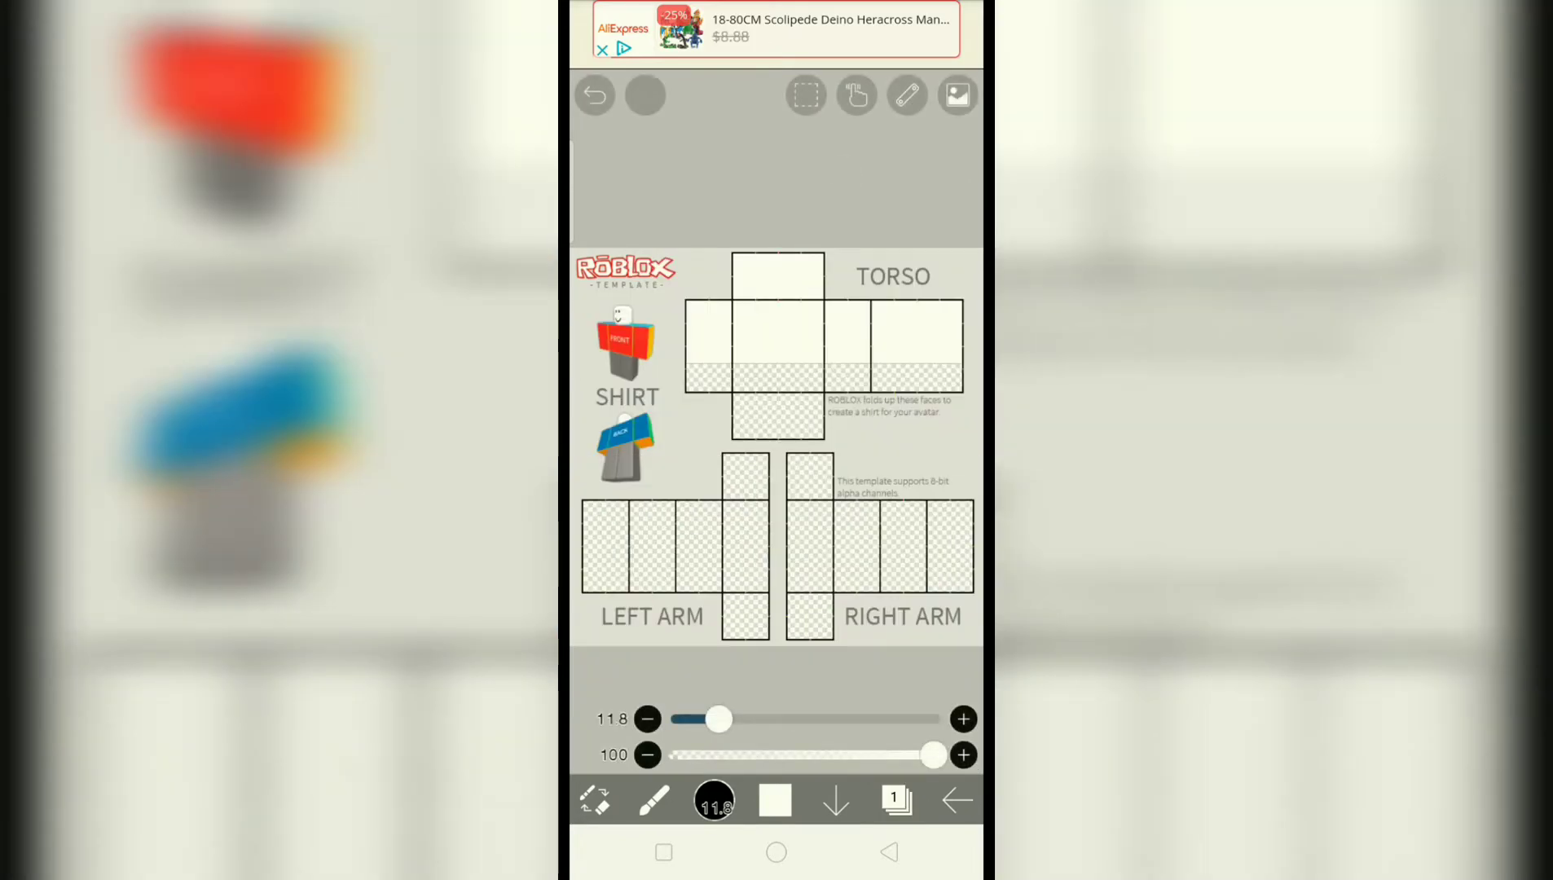
Step: Add another empty layer and start importing a picture from the device
click(895, 801)
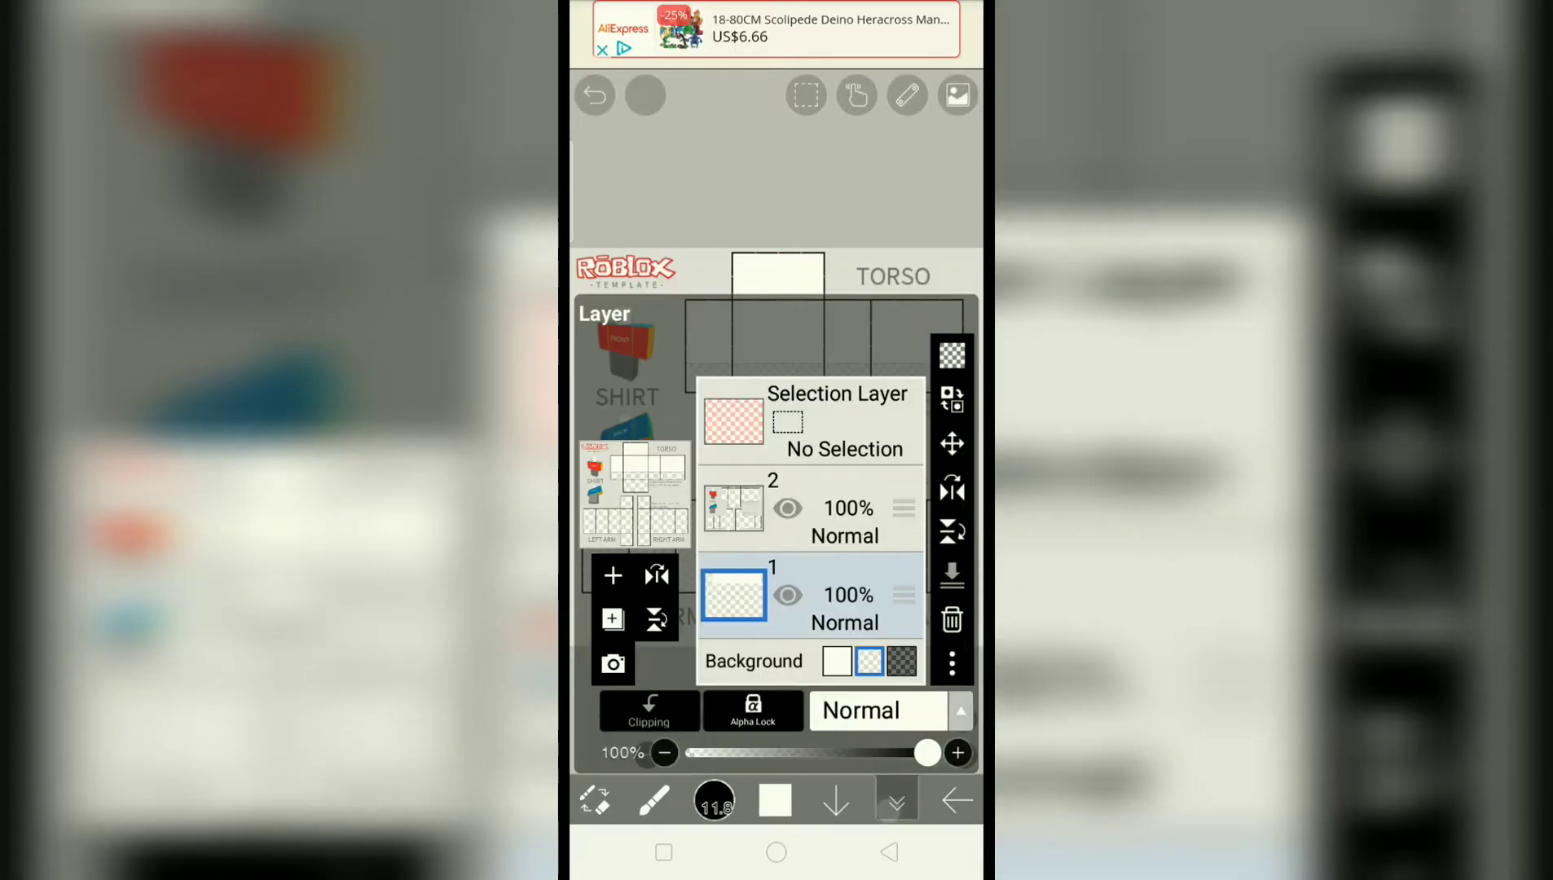
click(613, 574)
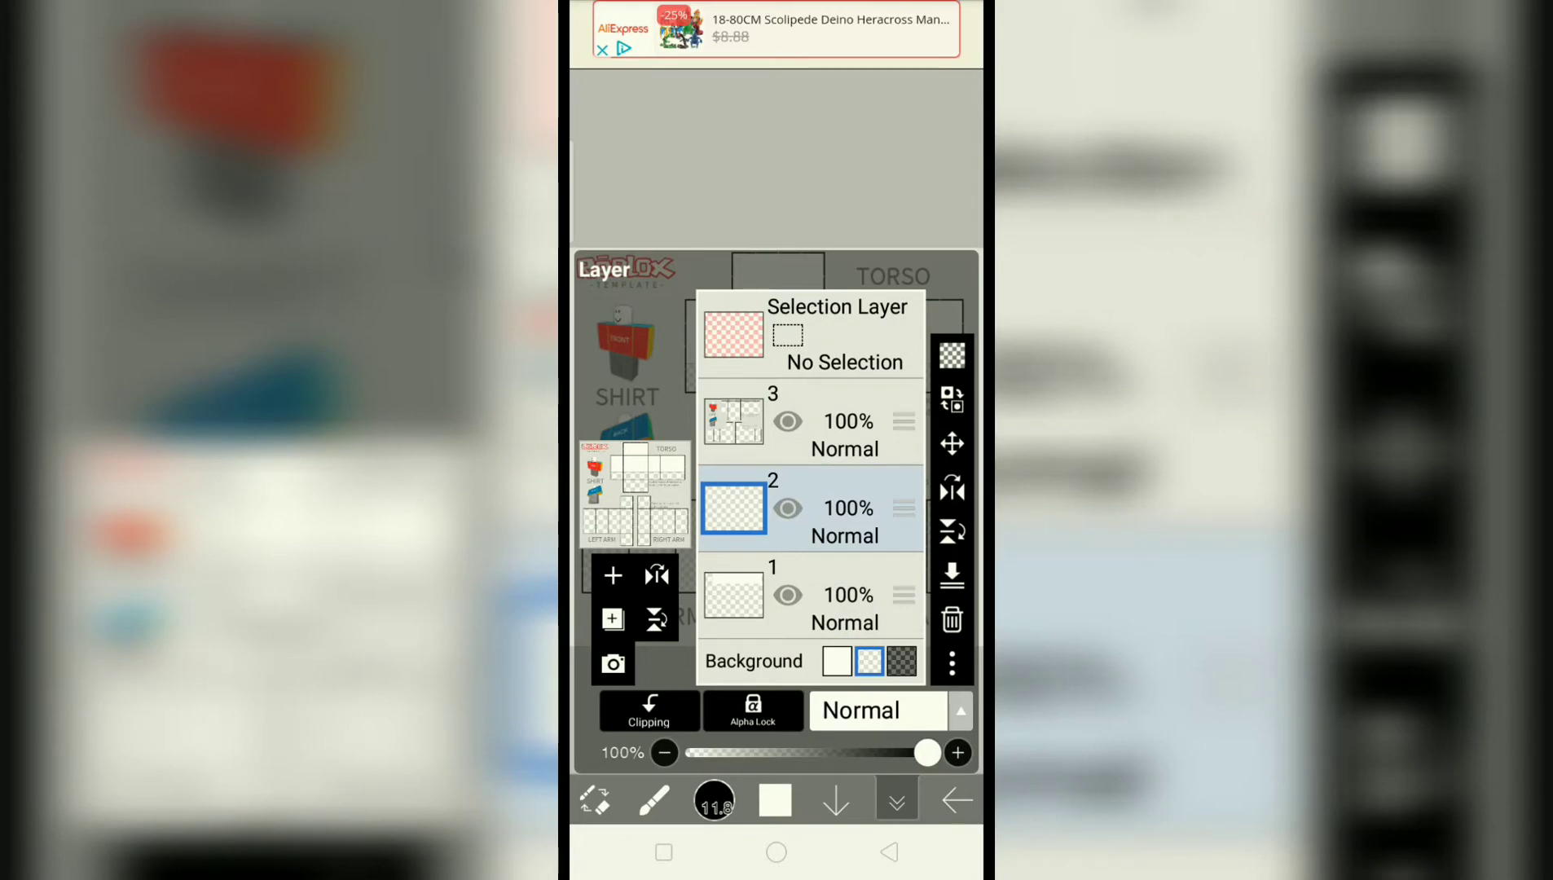
click(613, 663)
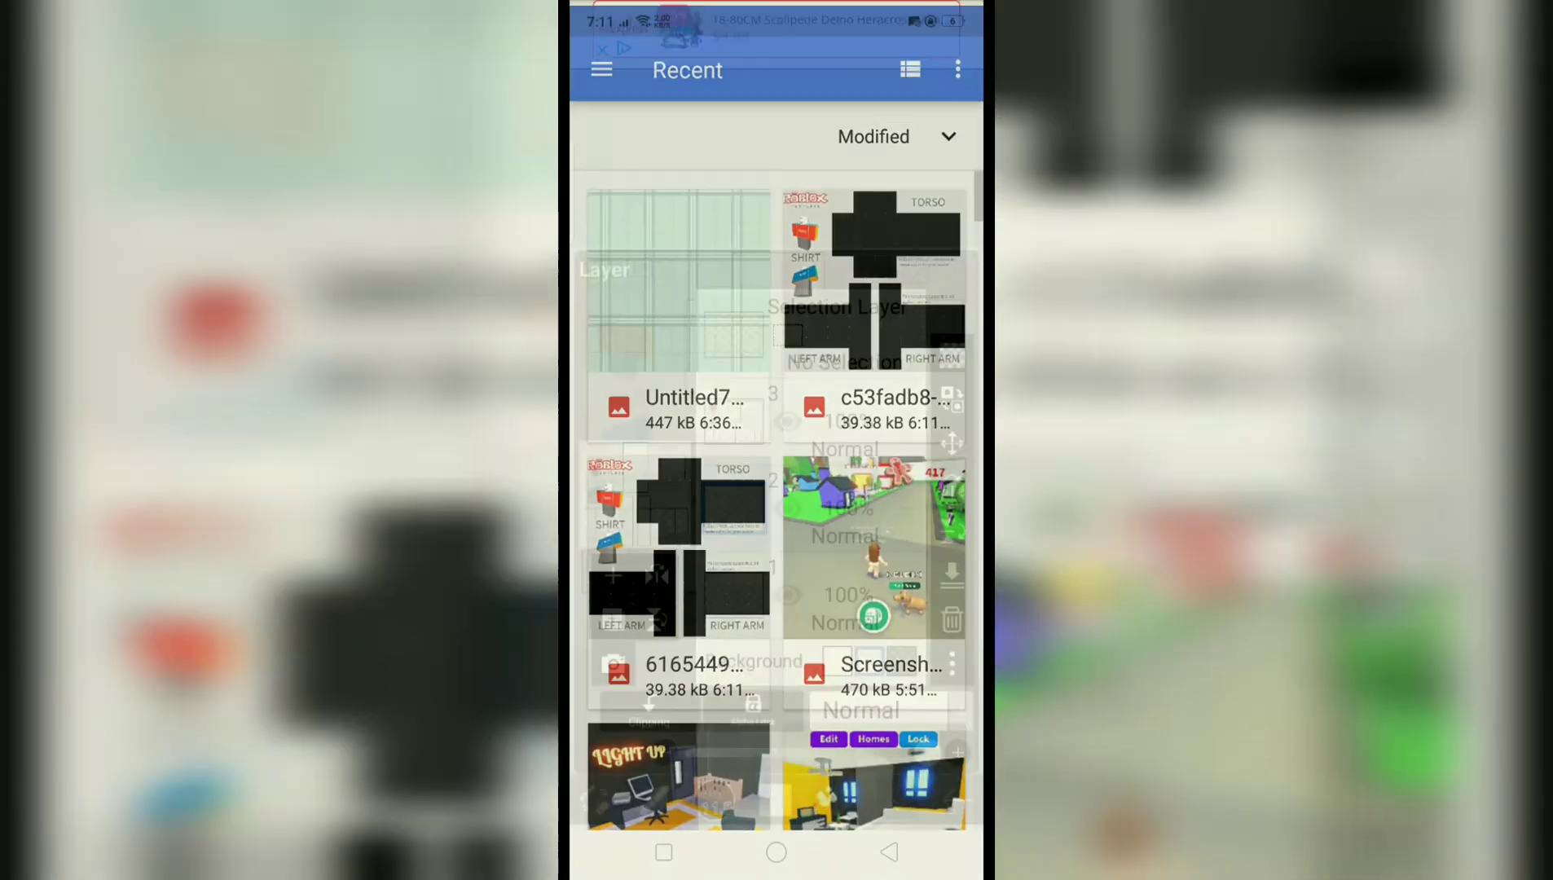
Step: Import the mint plaid image and reshape it into a band spanning the lower torso and arms
click(678, 303)
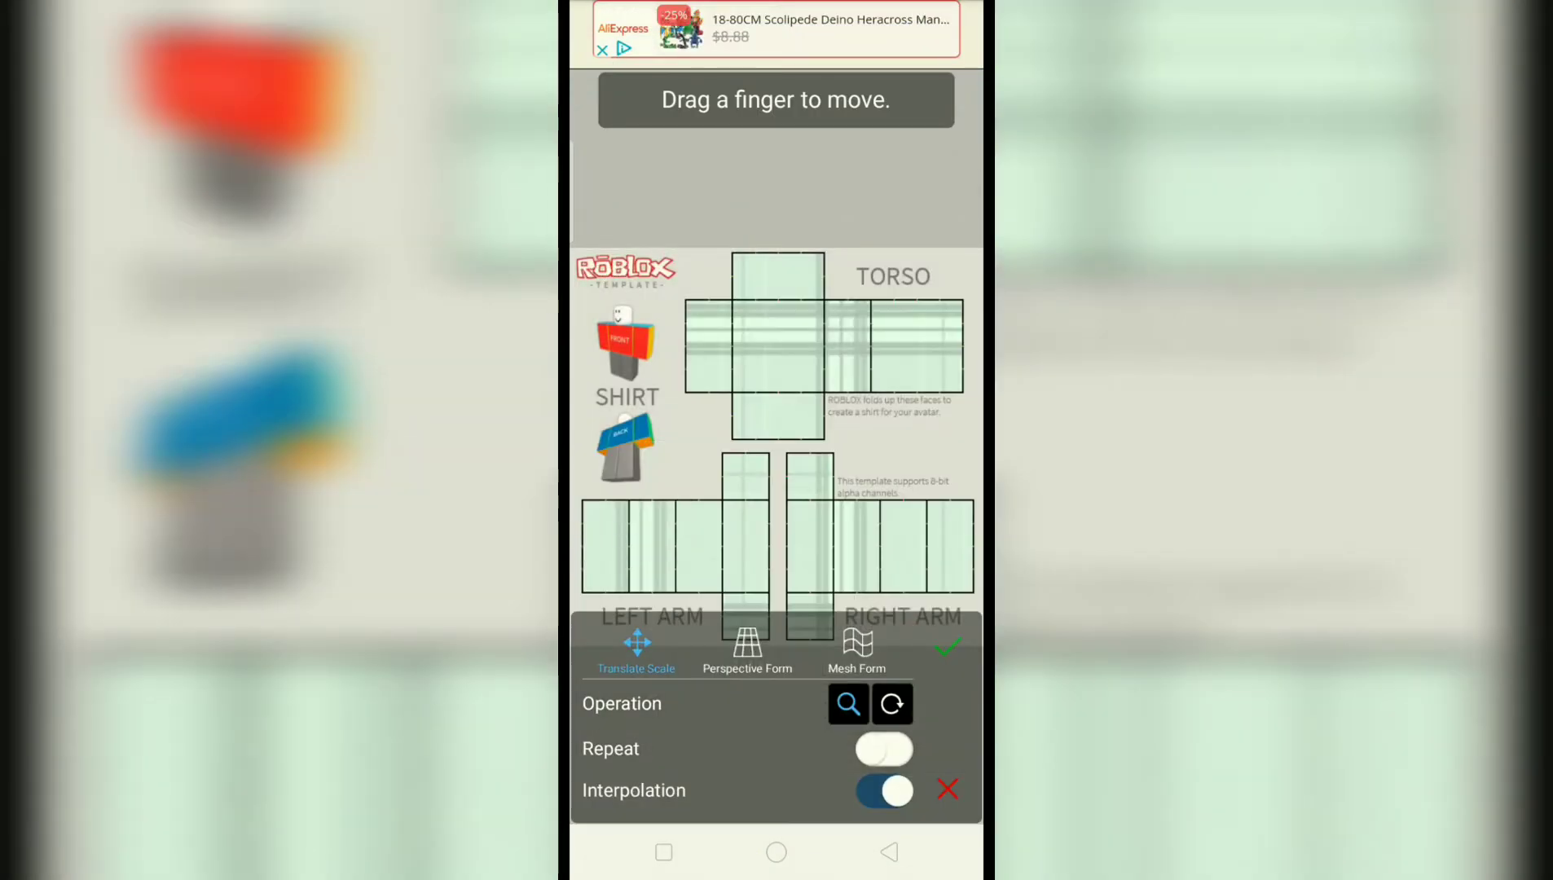
click(747, 651)
click(805, 166)
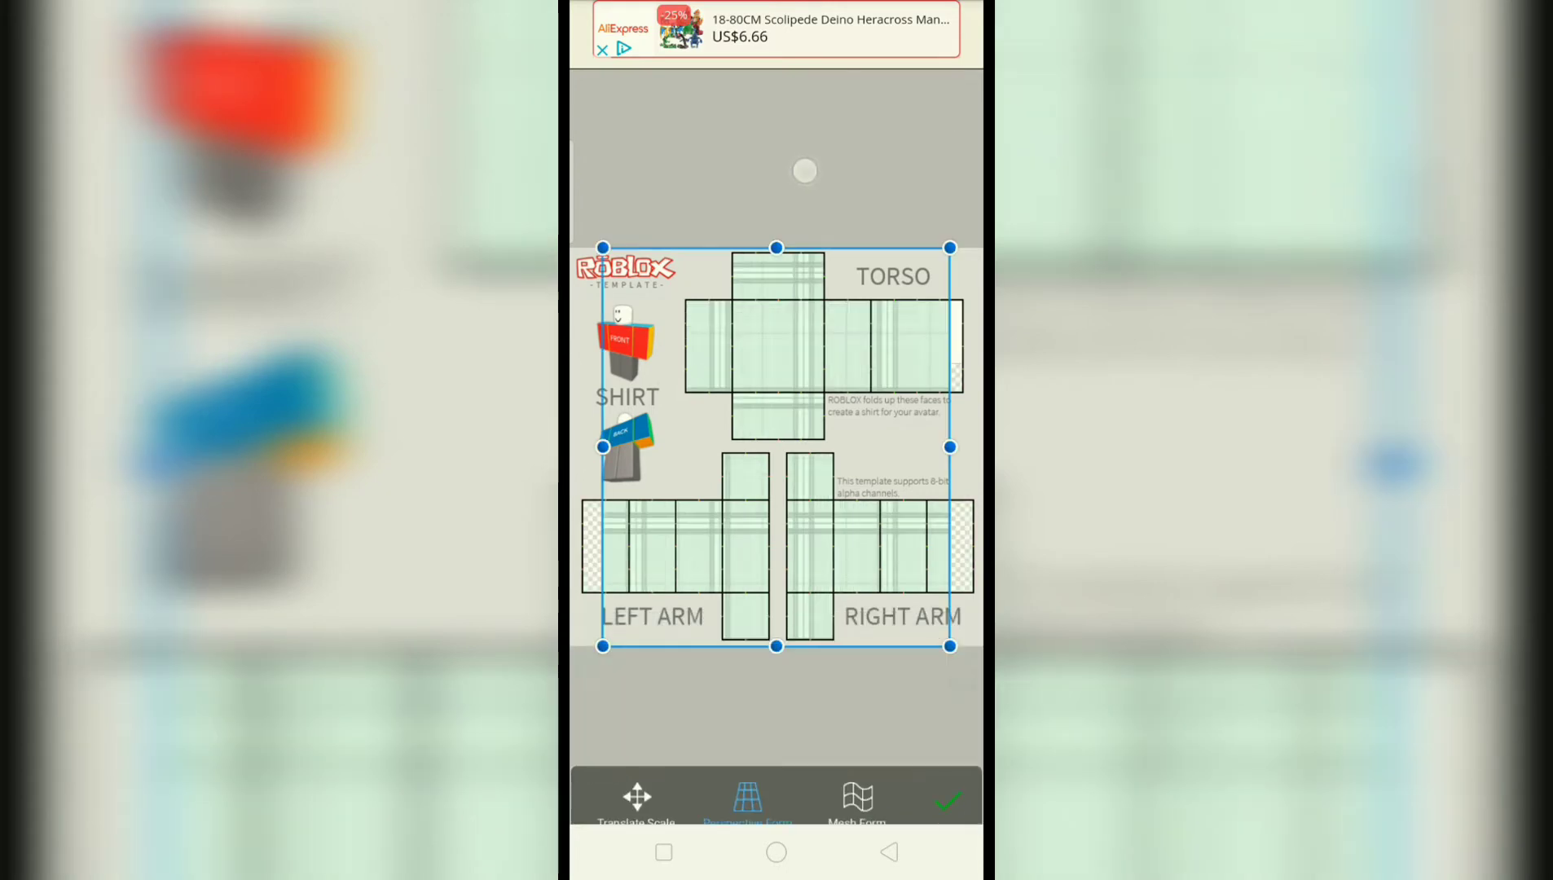
mouse_move(776, 247)
mouse_down()
mouse_move(837, 433)
mouse_move(862, 355)
mouse_up()
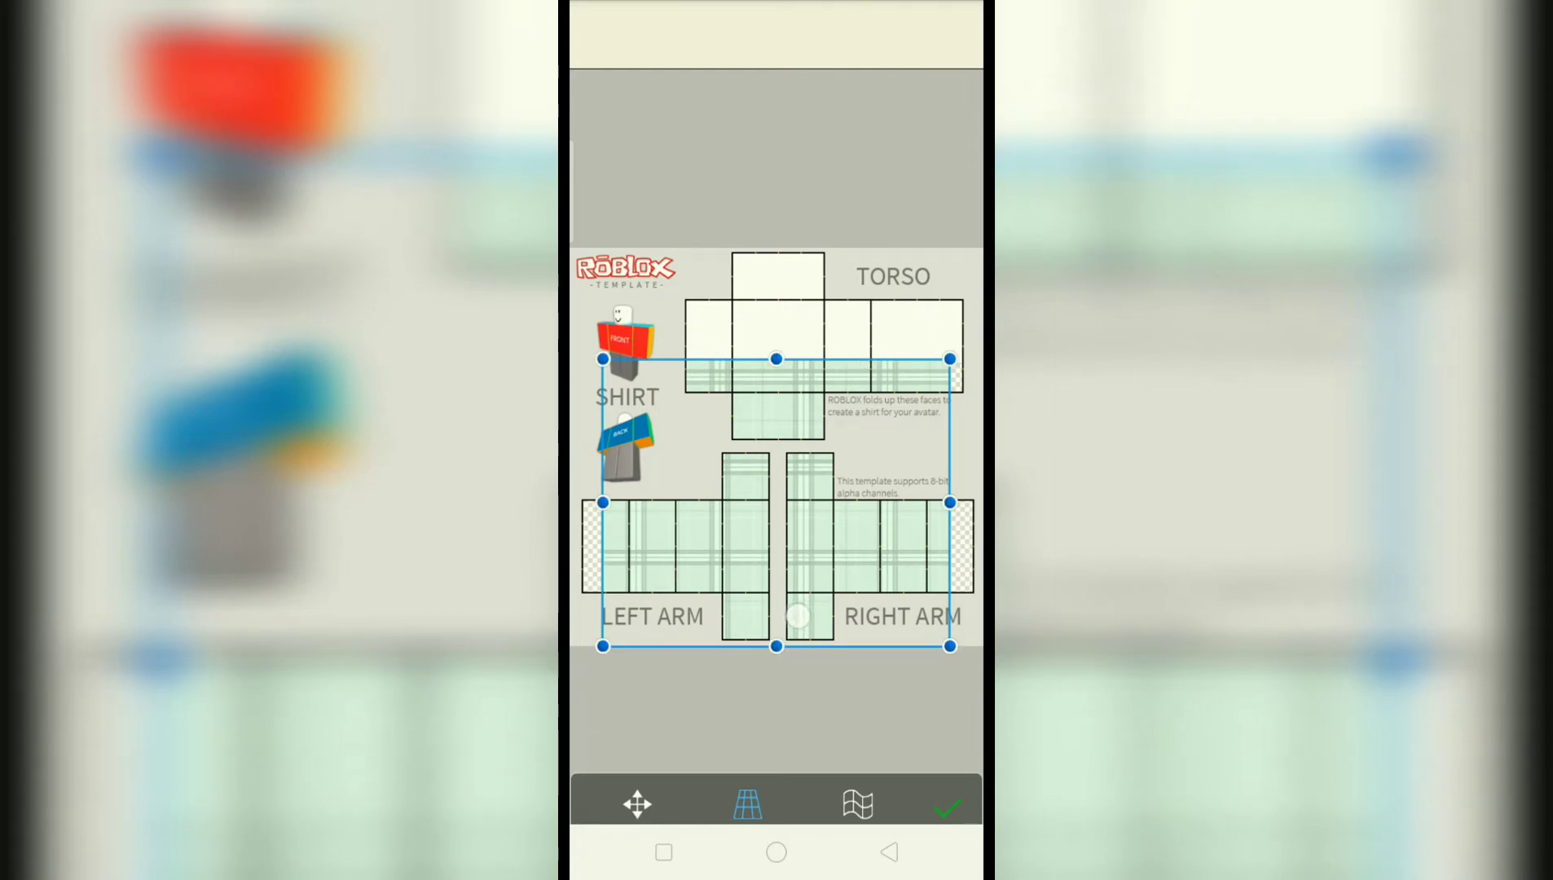
scroll(797, 445, down, 5)
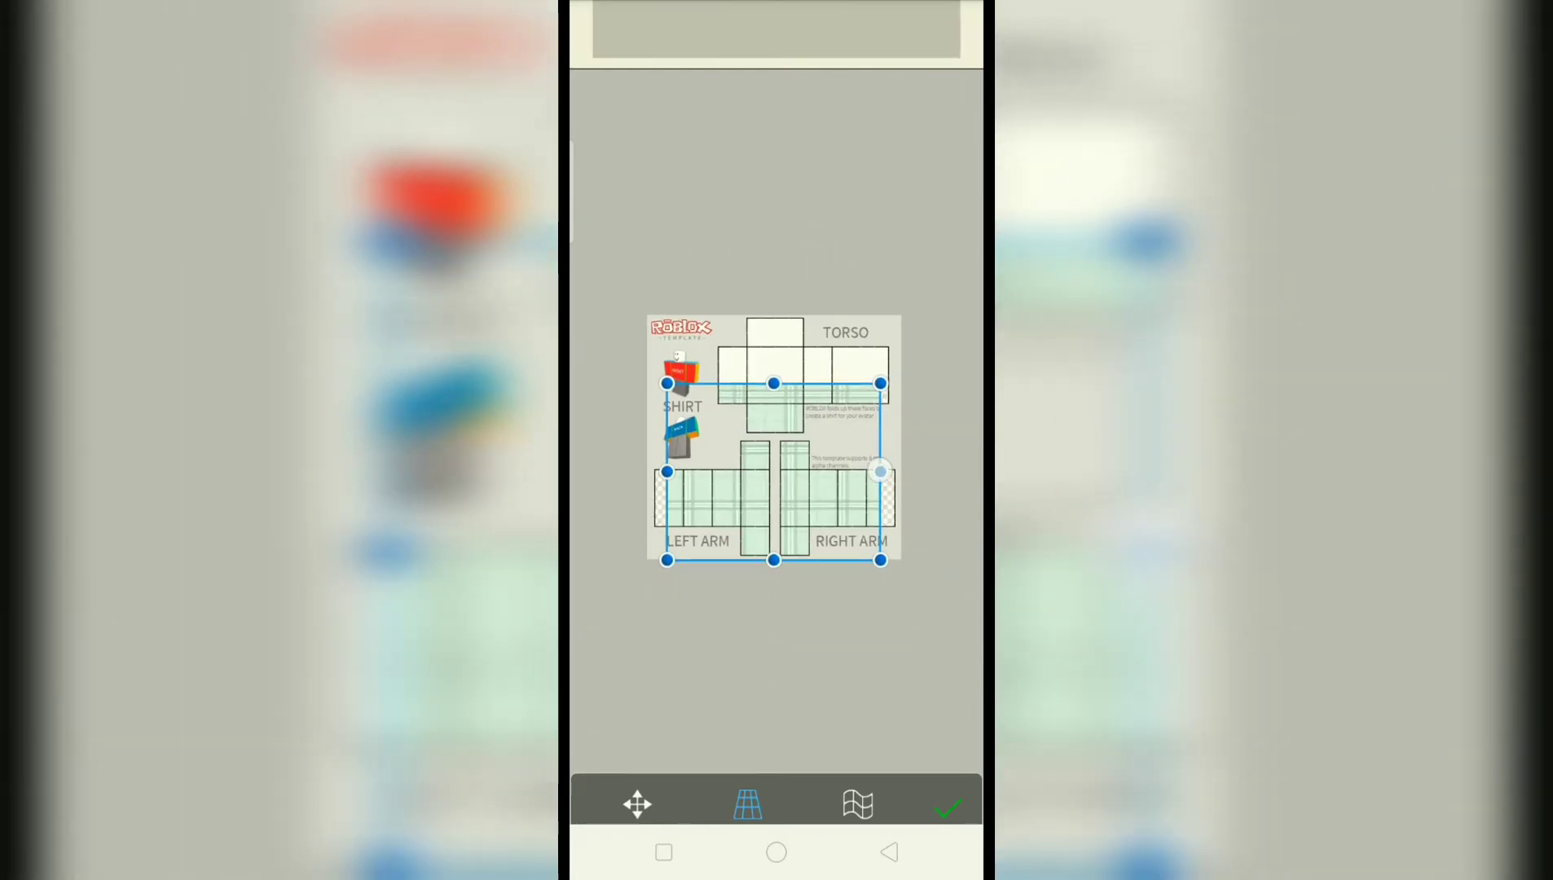
drag(883, 468, 933, 468)
mouse_move(666, 482)
mouse_down()
mouse_move(611, 483)
mouse_move(645, 482)
mouse_up()
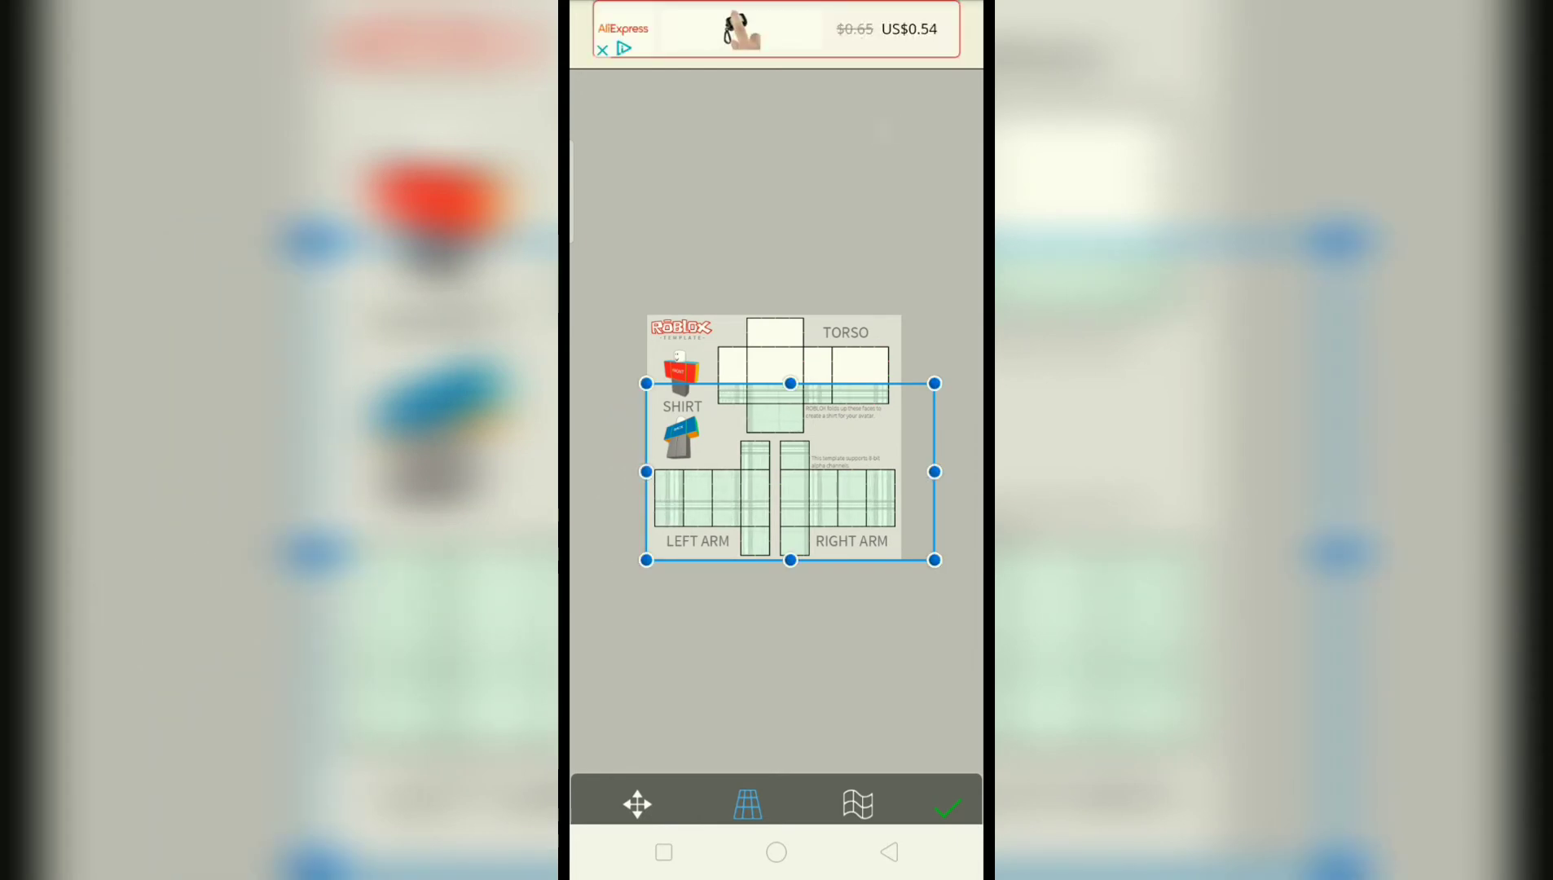
scroll(850, 460, up, 3)
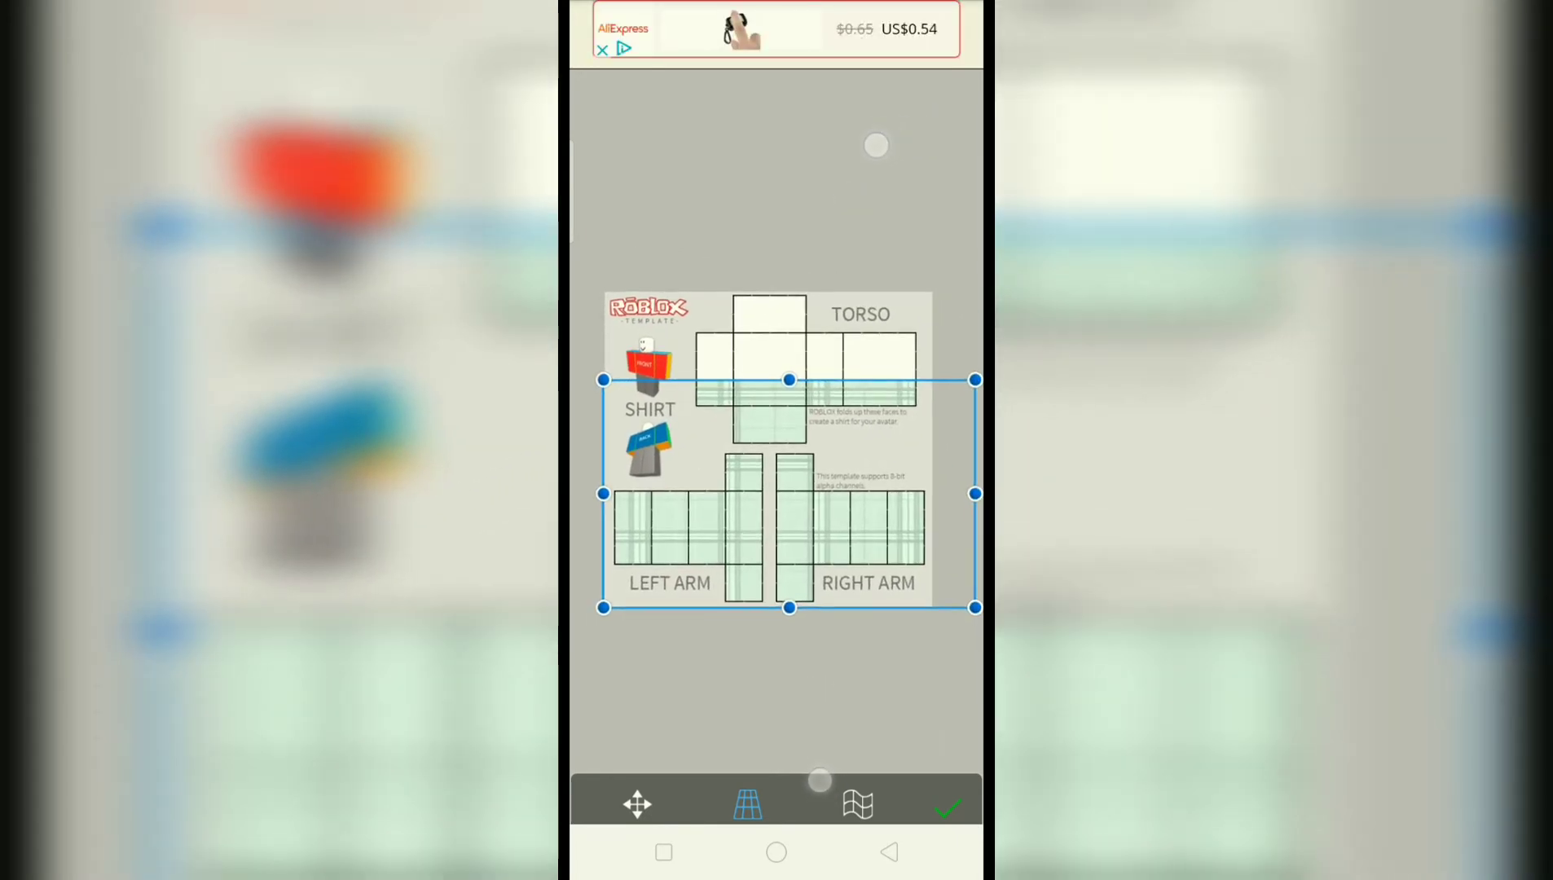
drag(789, 608, 866, 500)
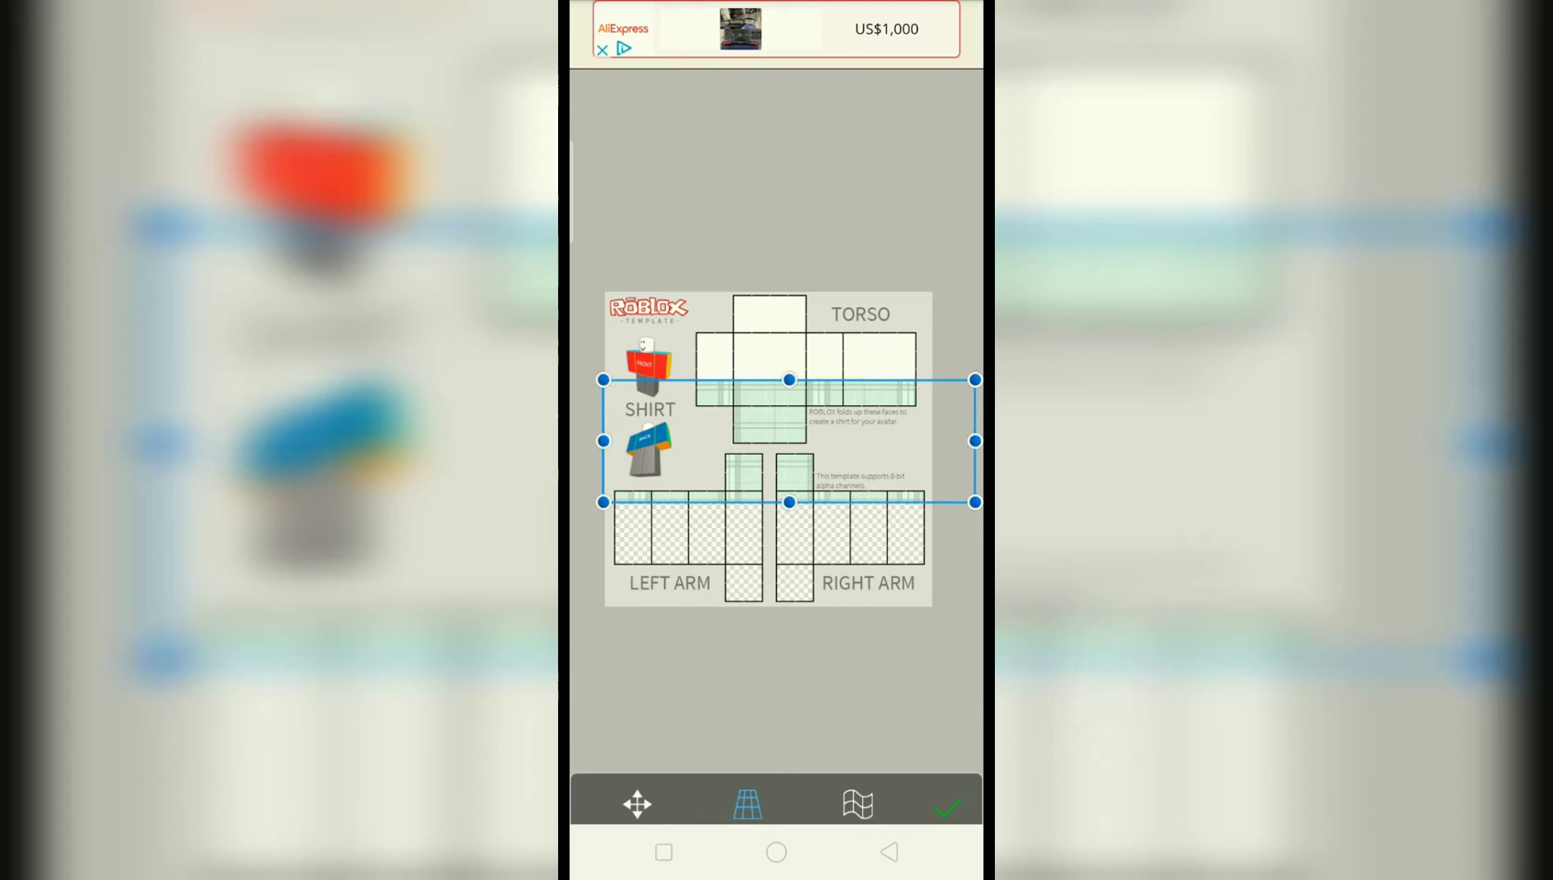
drag(789, 380, 790, 380)
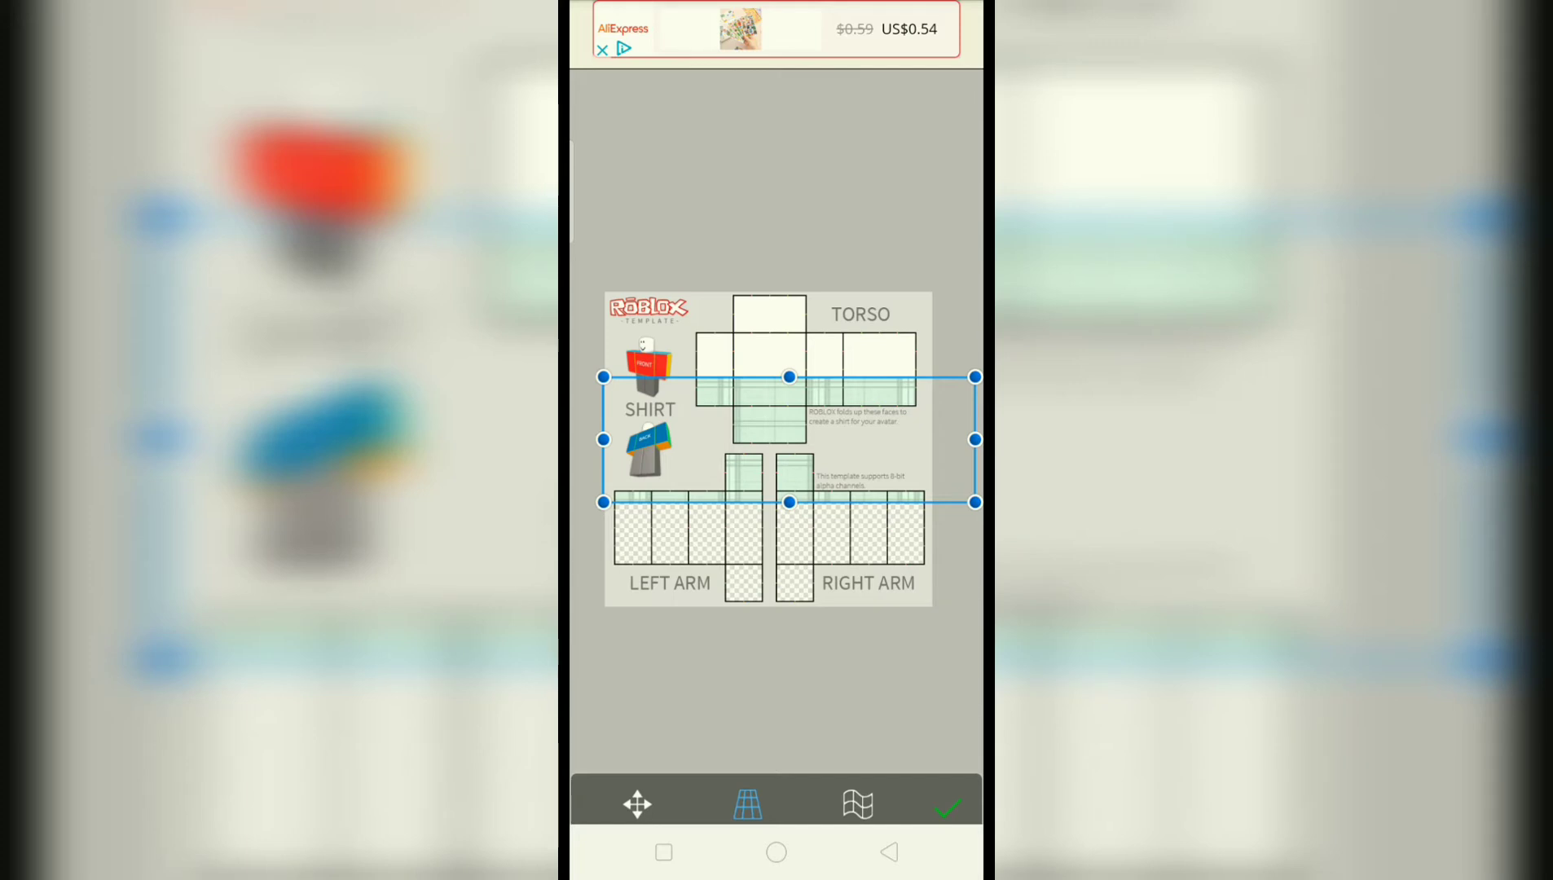
click(943, 806)
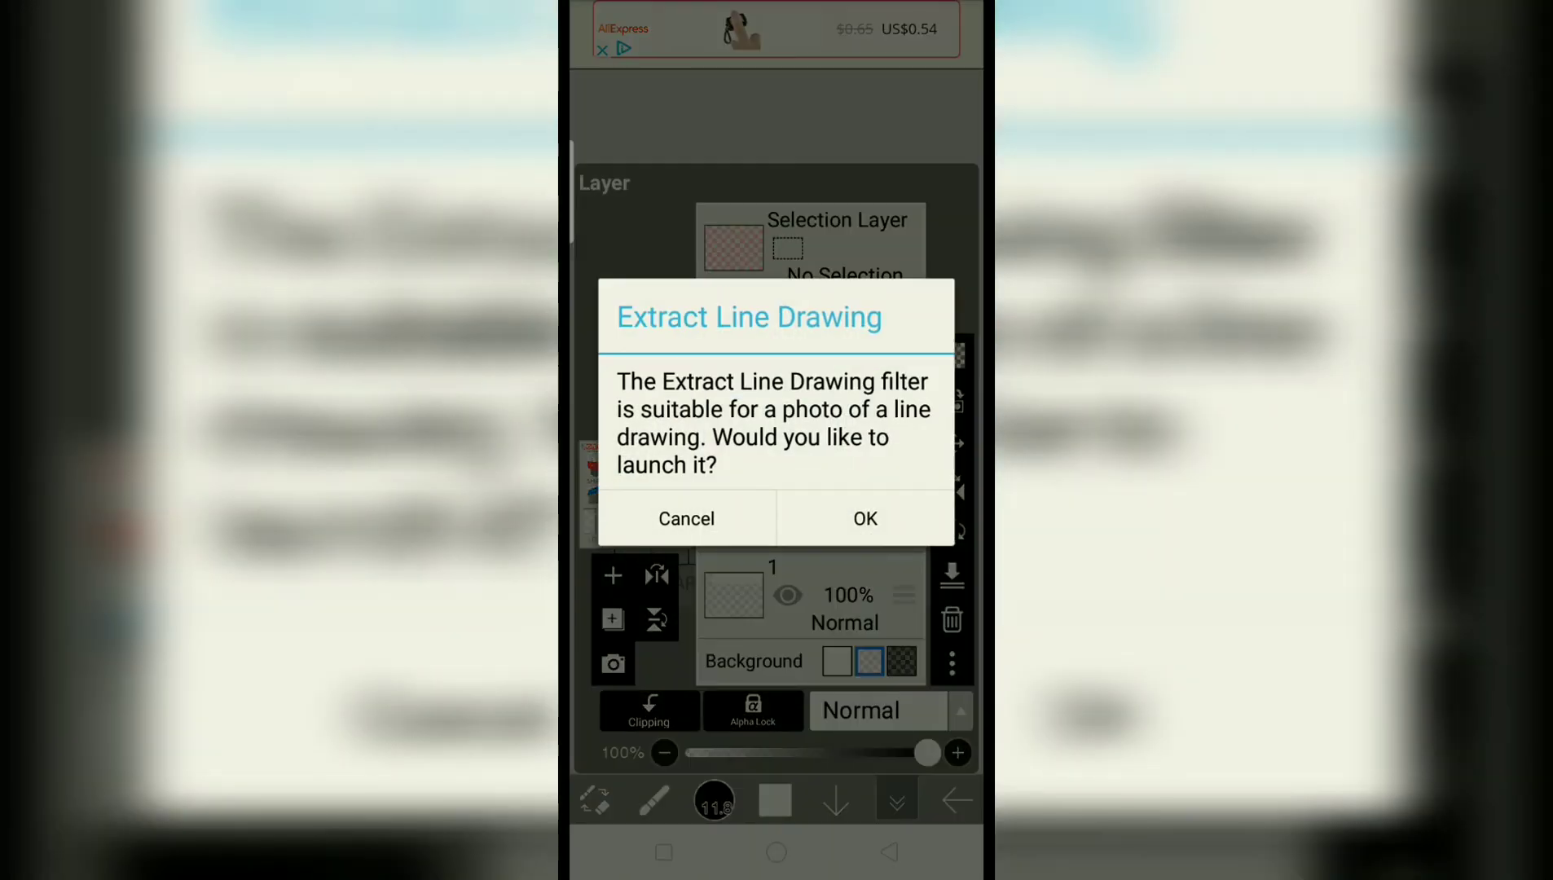
Step: Decline the line-drawing extraction and close the layers list
click(685, 517)
click(846, 159)
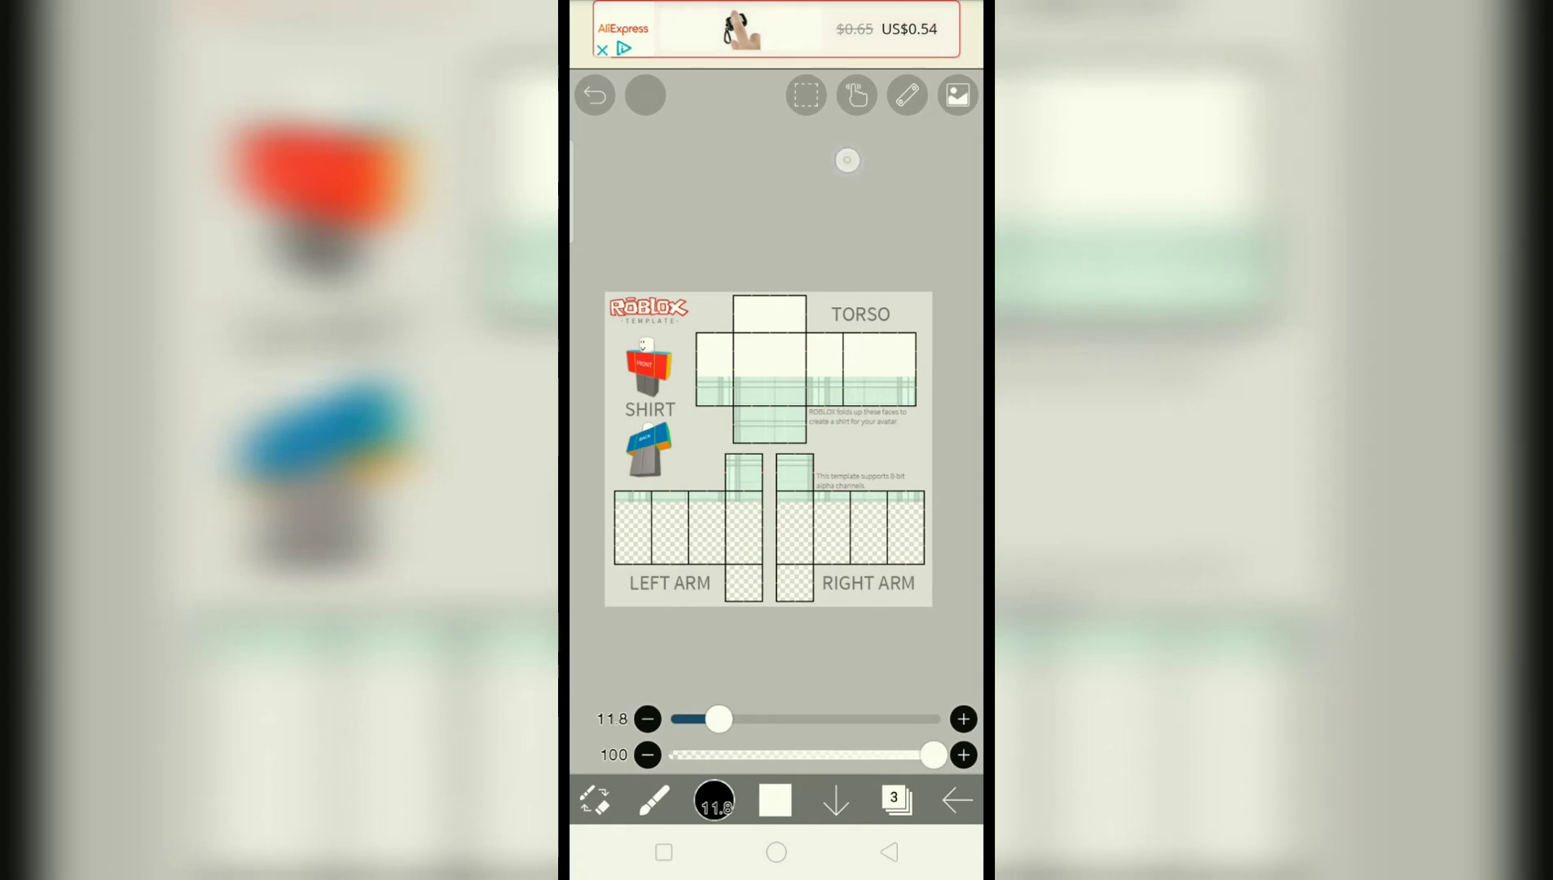
scroll(849, 437, up, 3)
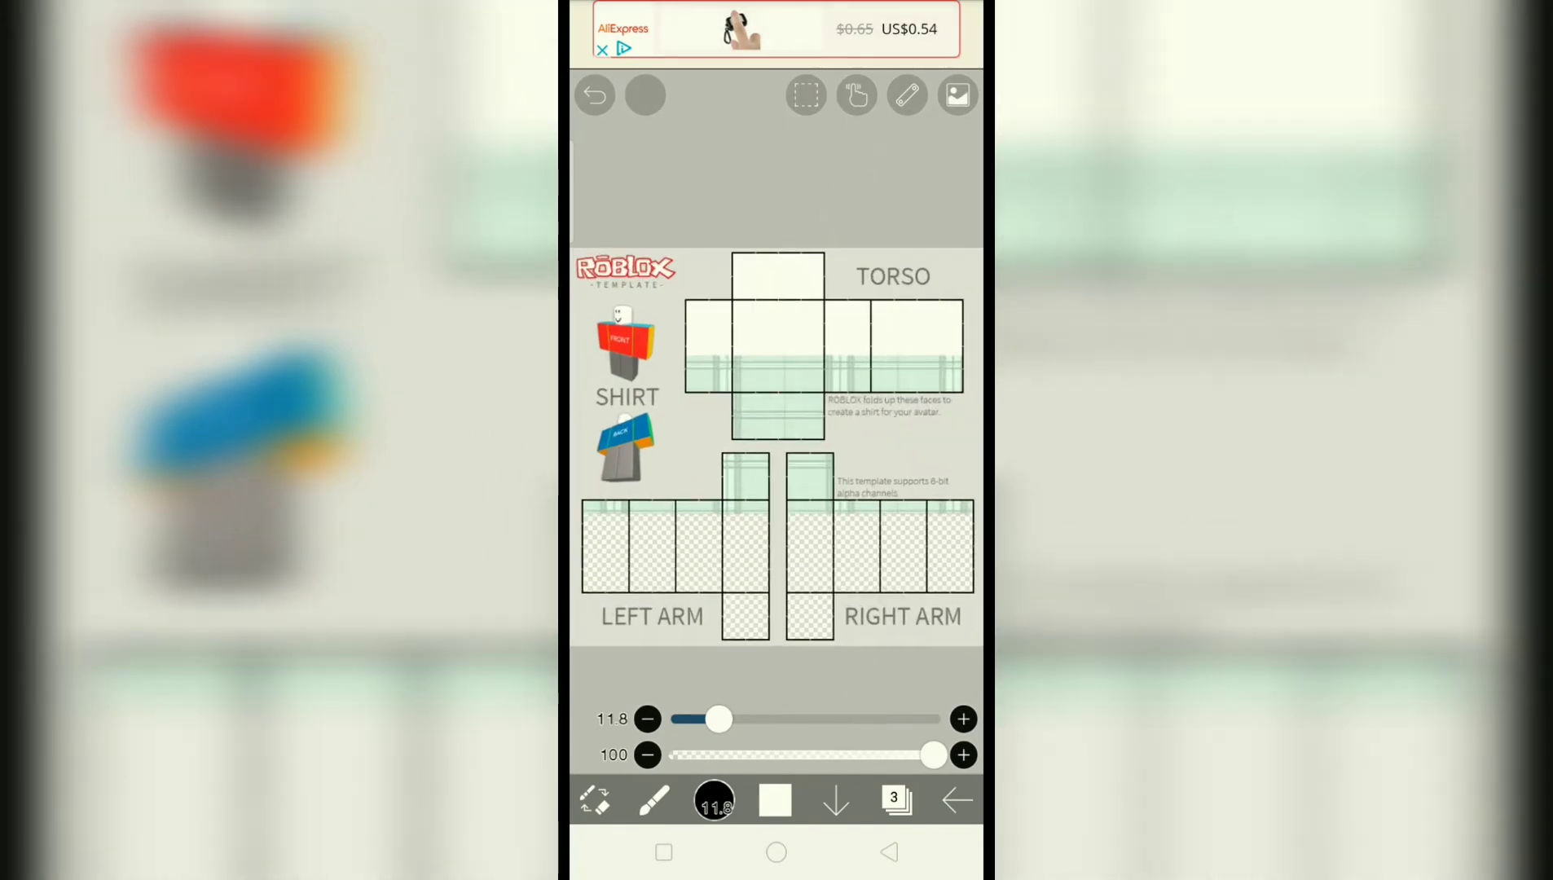
scroll(814, 363, up, 3)
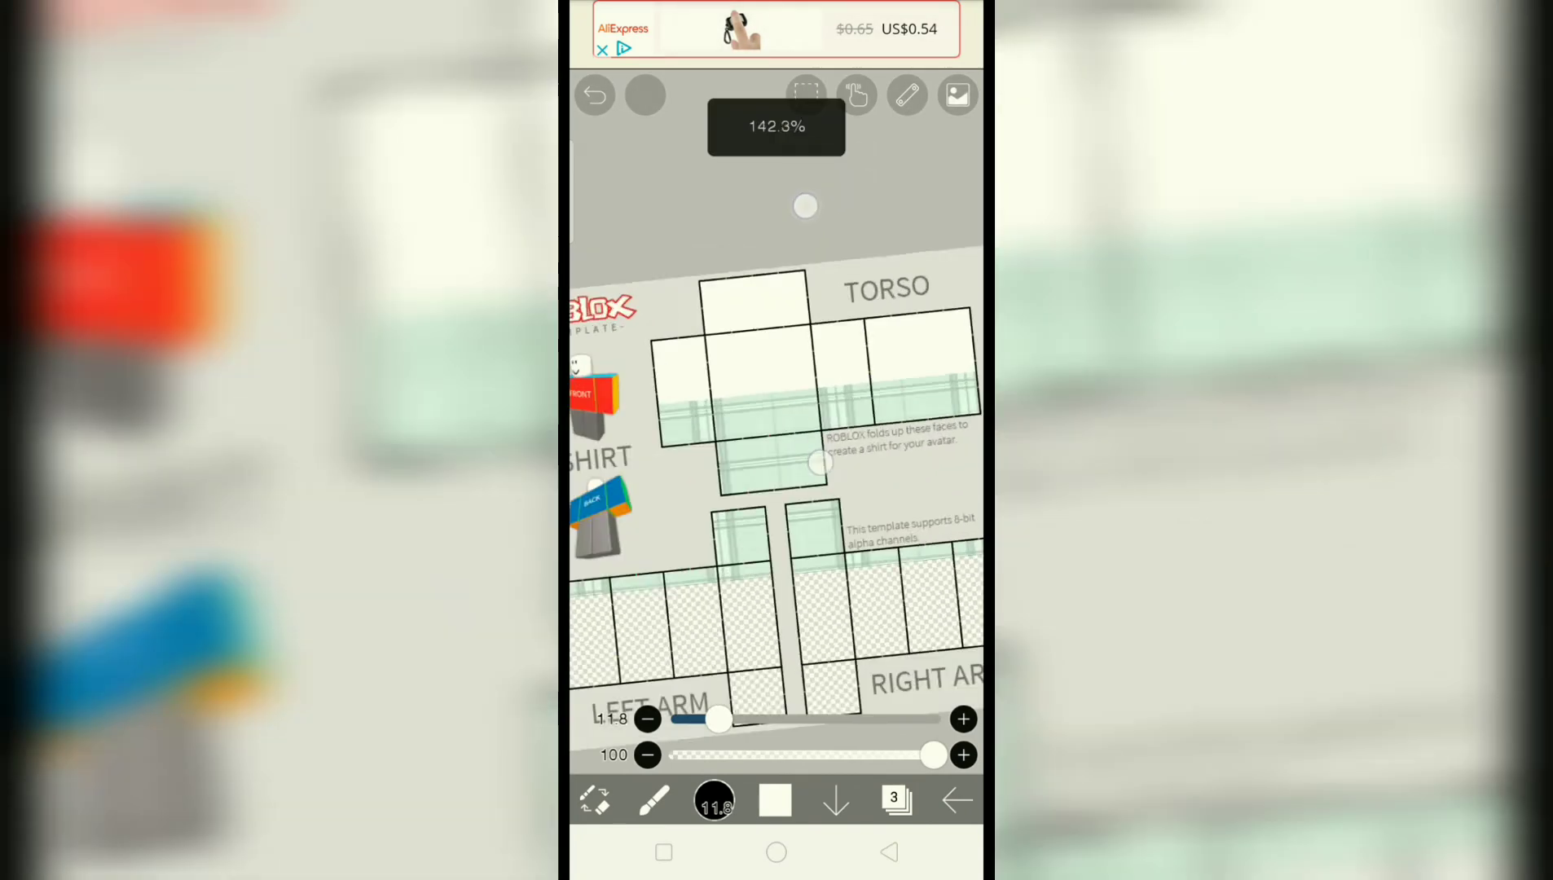
scroll(814, 363, up, 5)
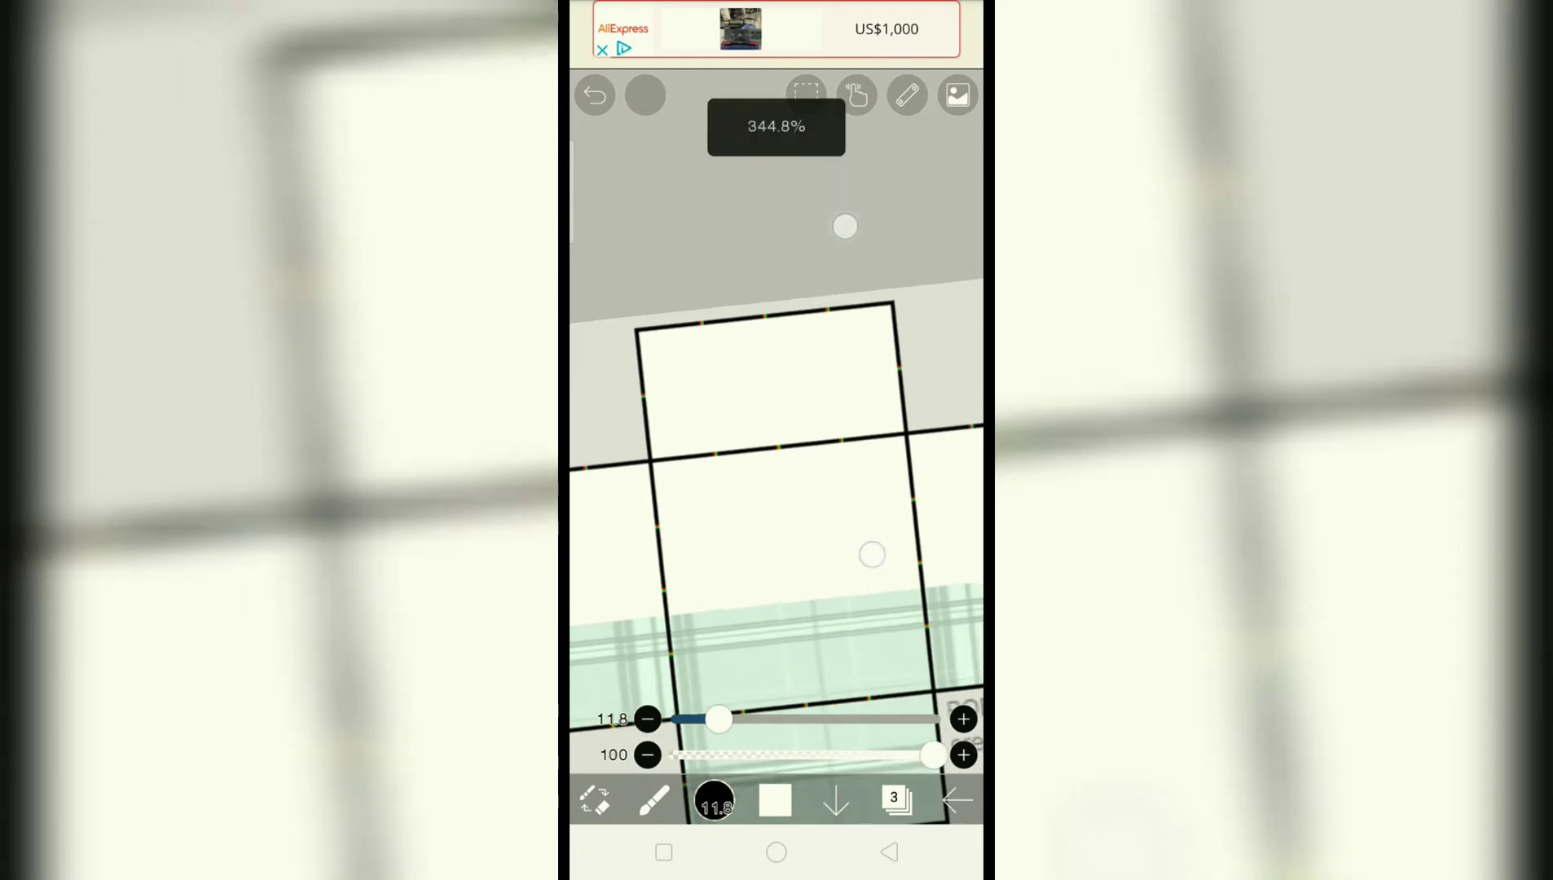
Step: Fit a circular ruler guide over the neck area, working on layer 1
click(907, 95)
click(807, 176)
click(777, 582)
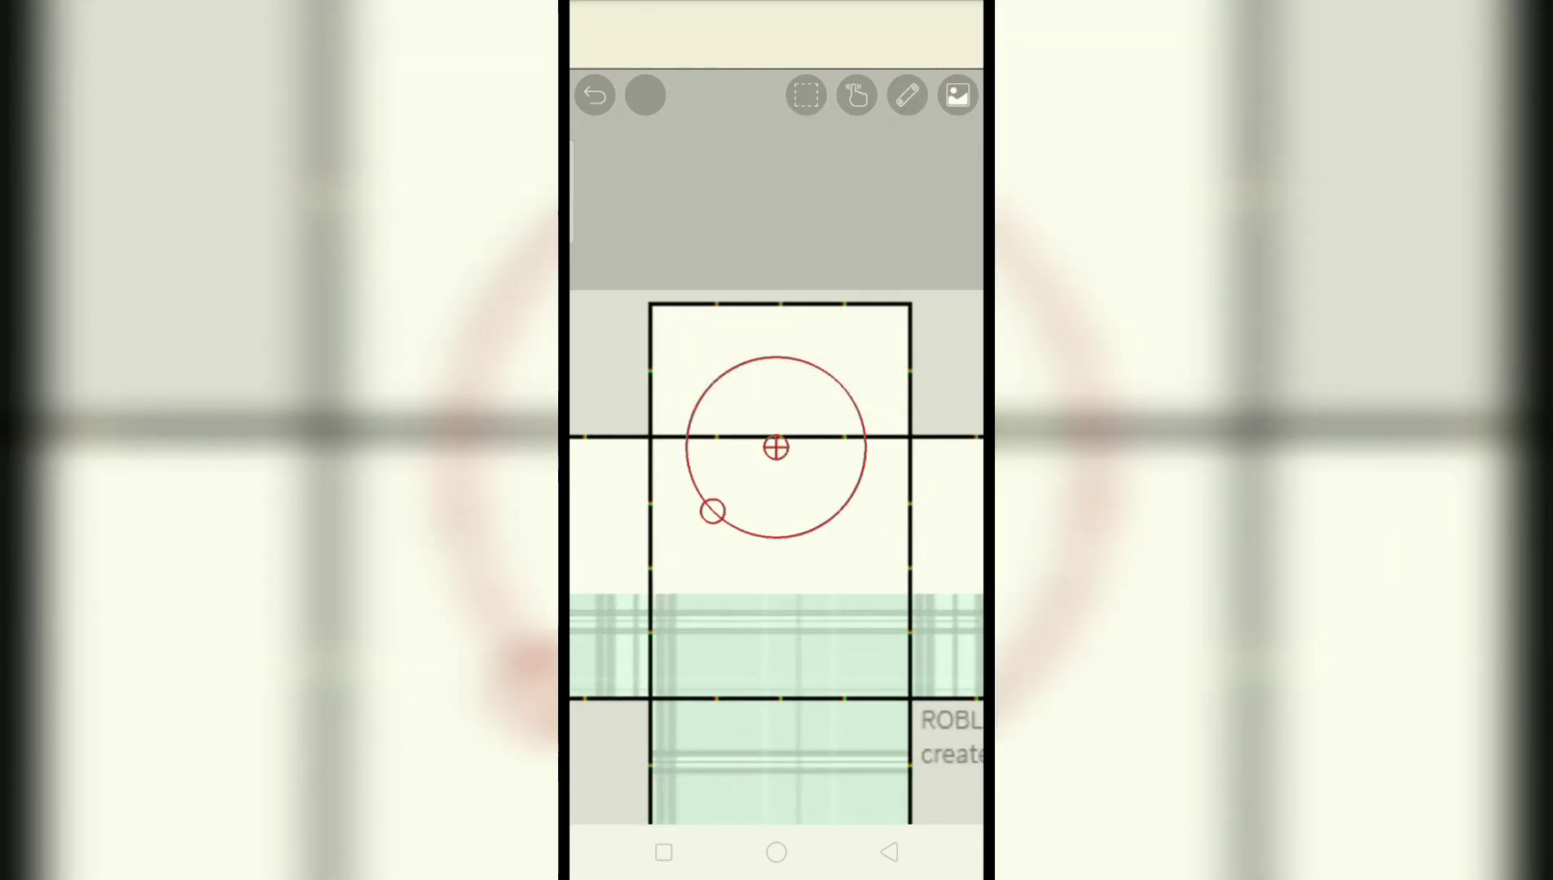
scroll(777, 485, up, 3)
click(894, 803)
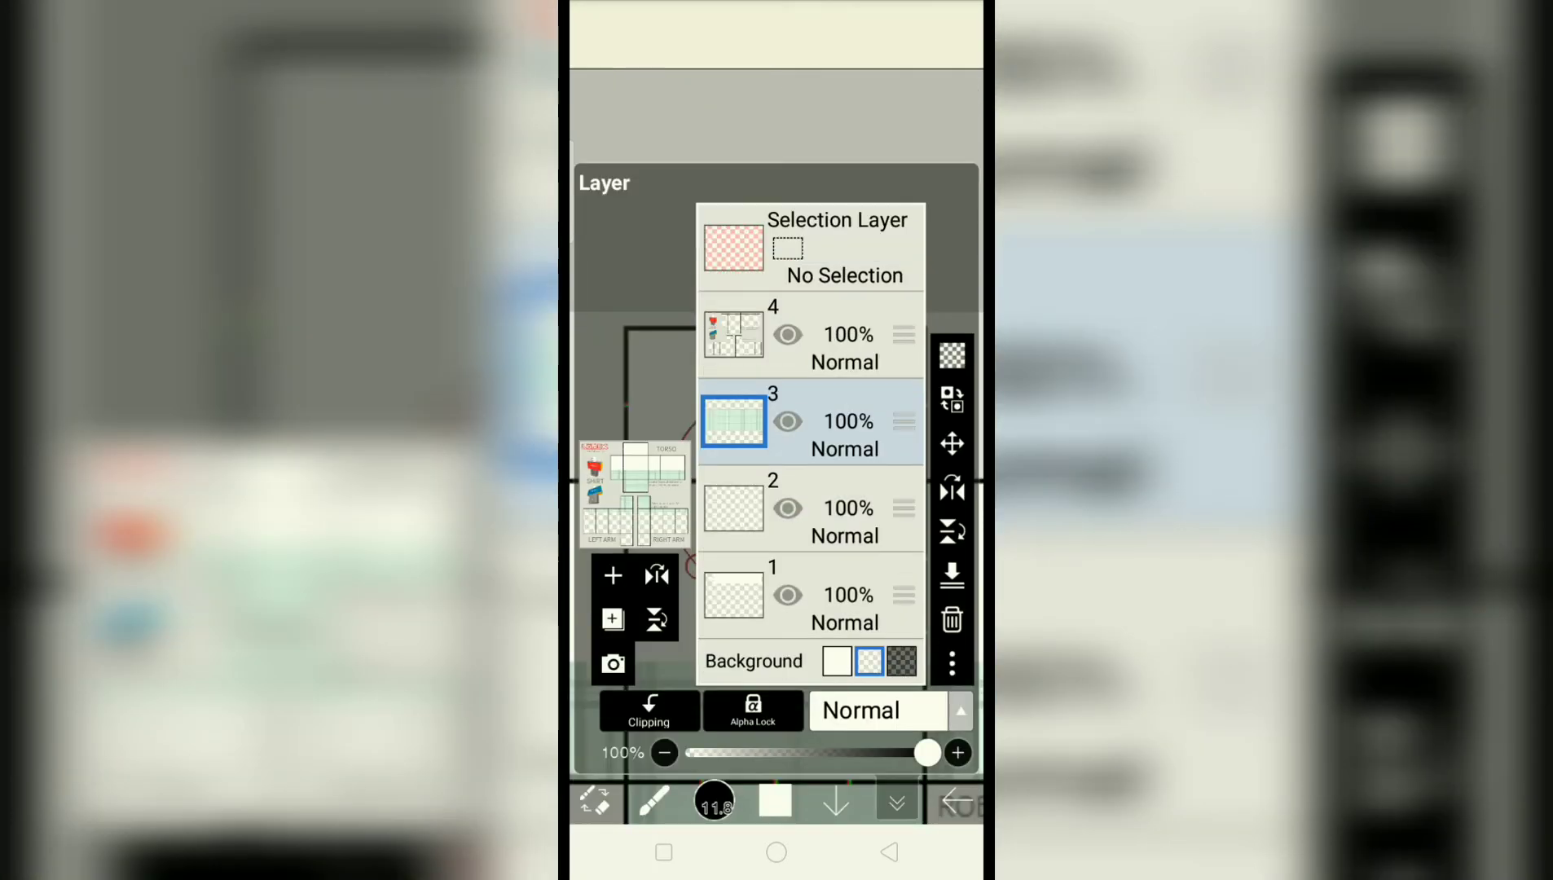
click(813, 594)
click(894, 803)
scroll(777, 485, up, 1)
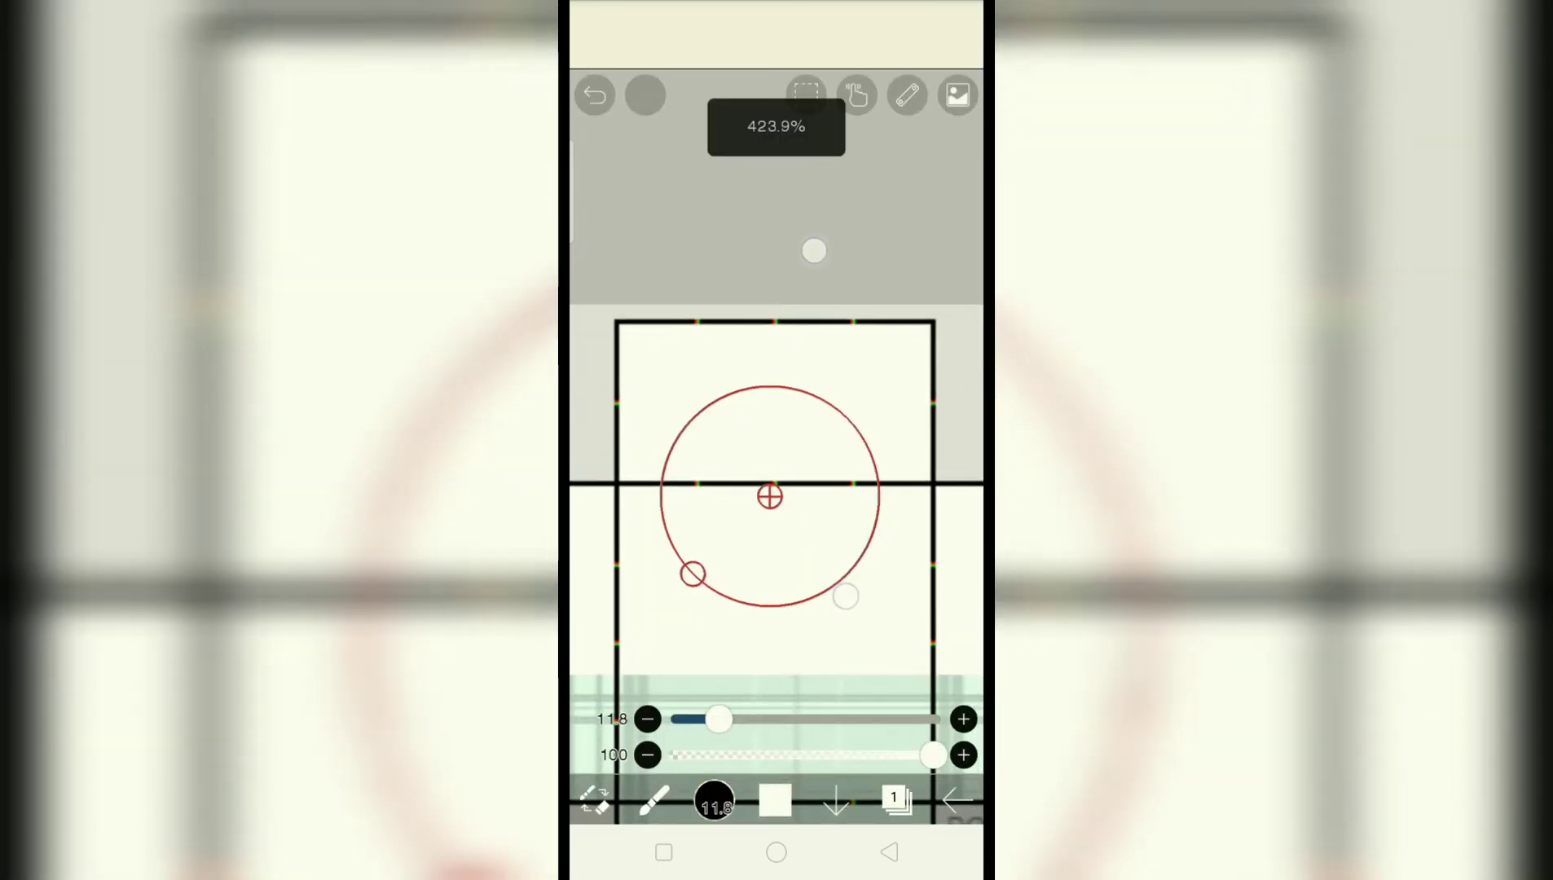
mouse_move(692, 574)
mouse_down()
mouse_move(766, 468)
mouse_move(724, 527)
mouse_up()
drag(767, 472, 770, 451)
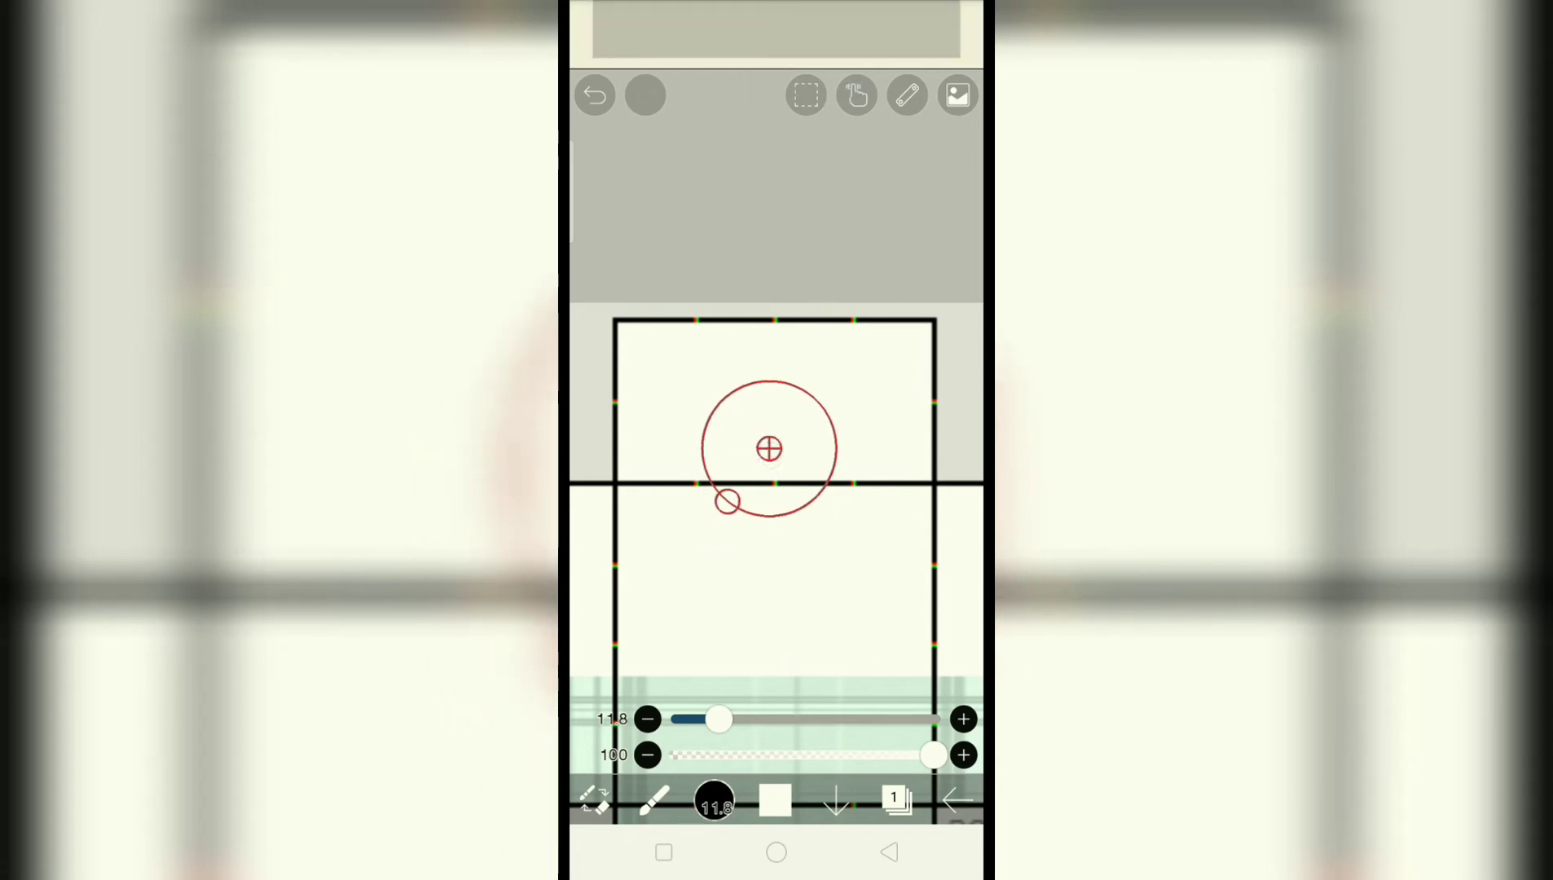
Step: Erase the neck circle's outline and interior, then tidy its upper-left edge
click(595, 803)
mouse_move(704, 399)
mouse_down()
mouse_move(856, 395)
mouse_move(825, 495)
mouse_move(798, 408)
mouse_move(853, 430)
mouse_move(709, 450)
mouse_up()
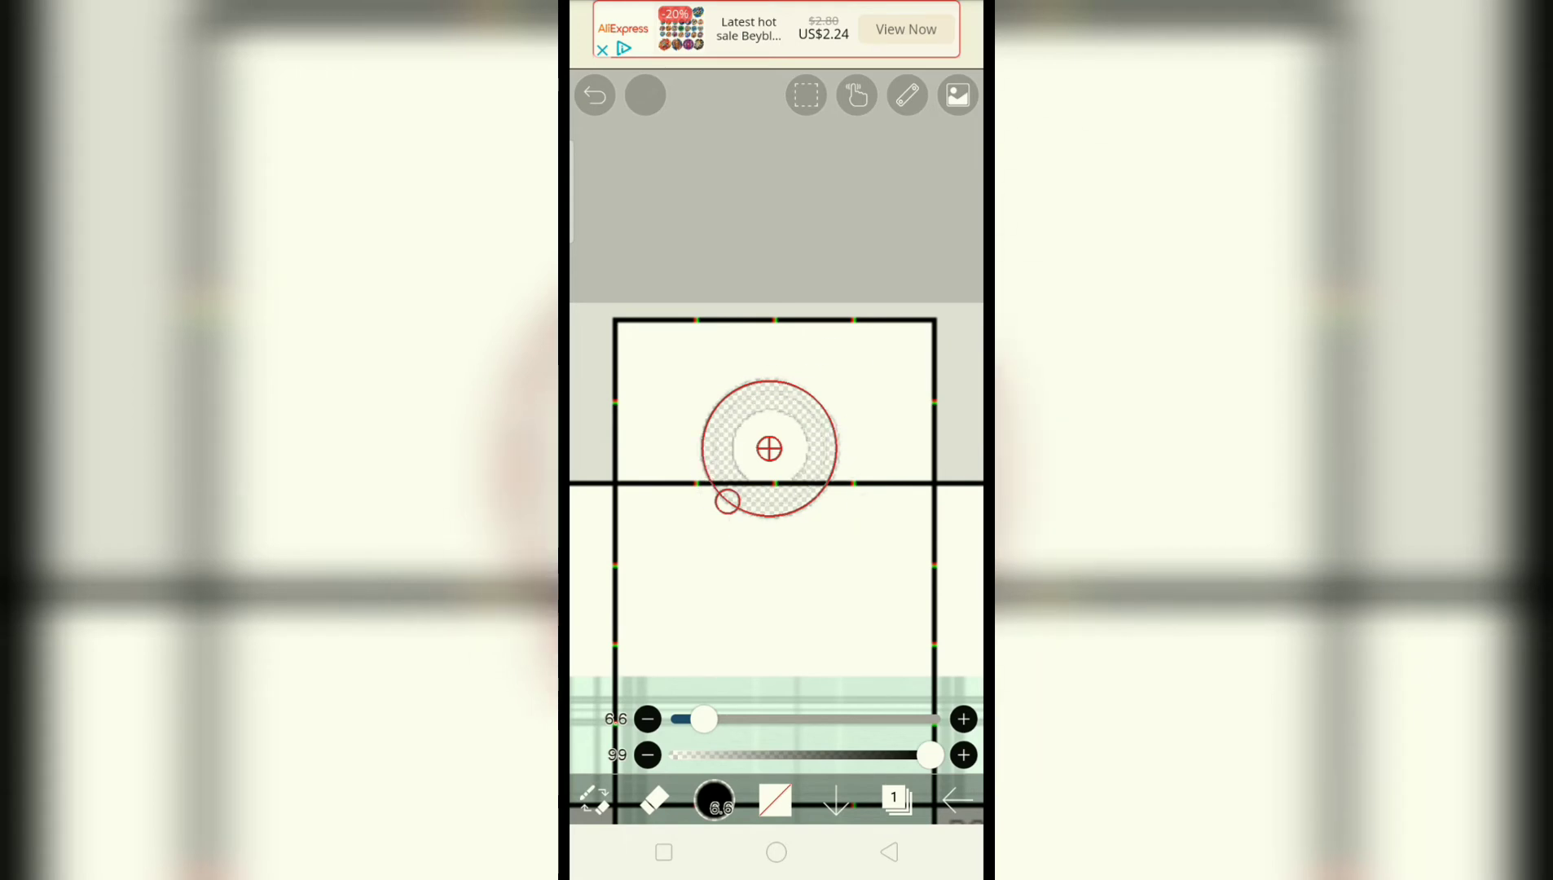
click(908, 95)
click(709, 174)
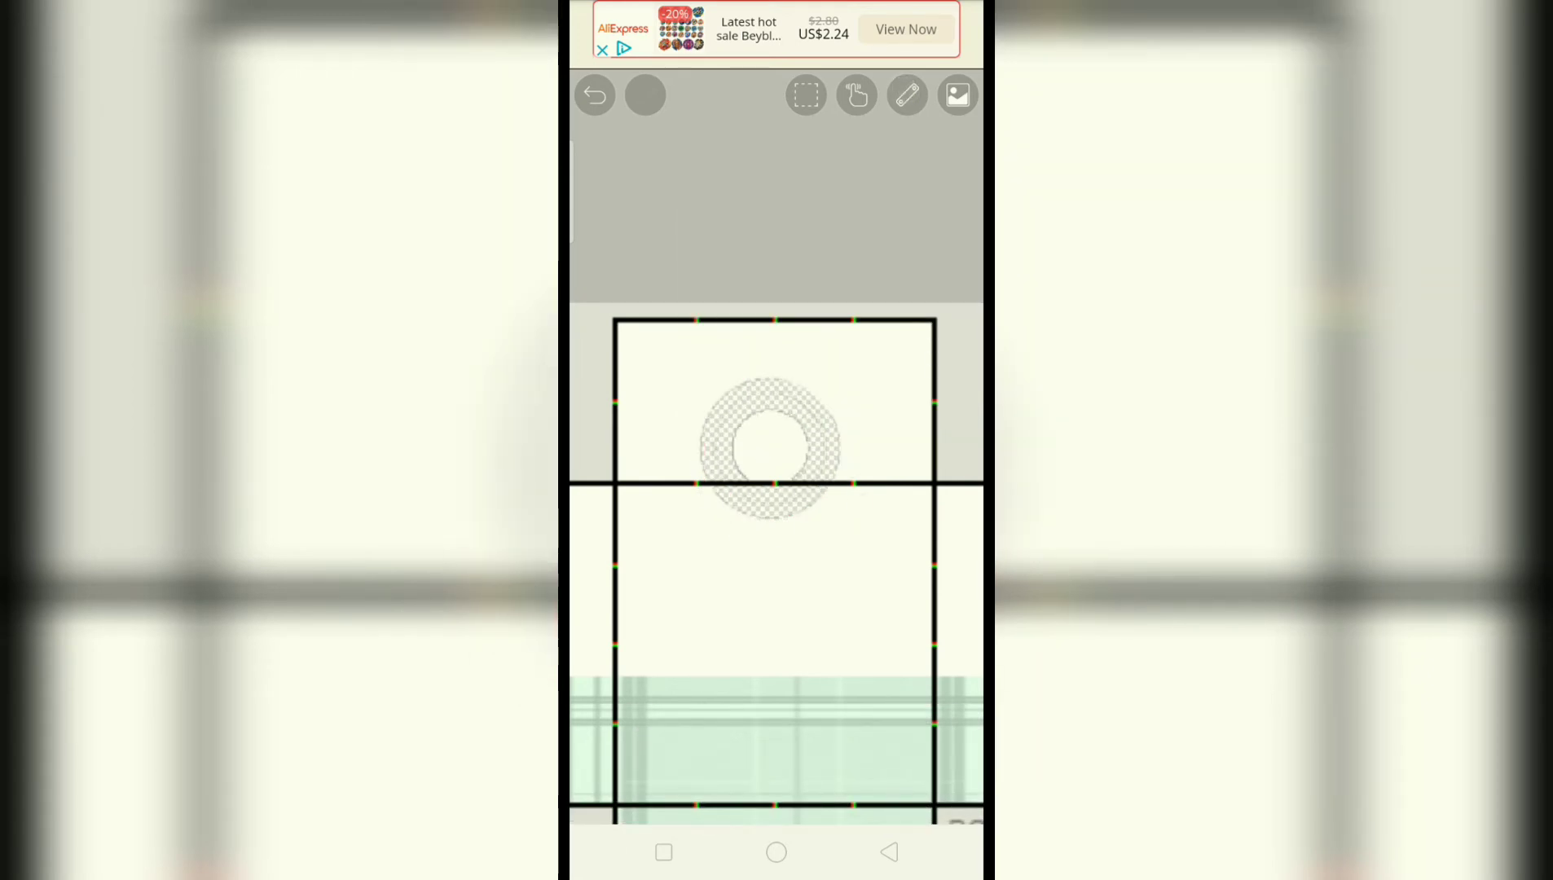
scroll(776, 485, up, 5)
mouse_move(688, 591)
mouse_down()
mouse_move(642, 579)
mouse_move(642, 517)
mouse_move(704, 575)
mouse_move(754, 455)
mouse_move(756, 623)
mouse_move(797, 623)
mouse_move(866, 537)
mouse_move(894, 565)
mouse_move(760, 654)
mouse_move(856, 412)
mouse_move(785, 555)
mouse_up()
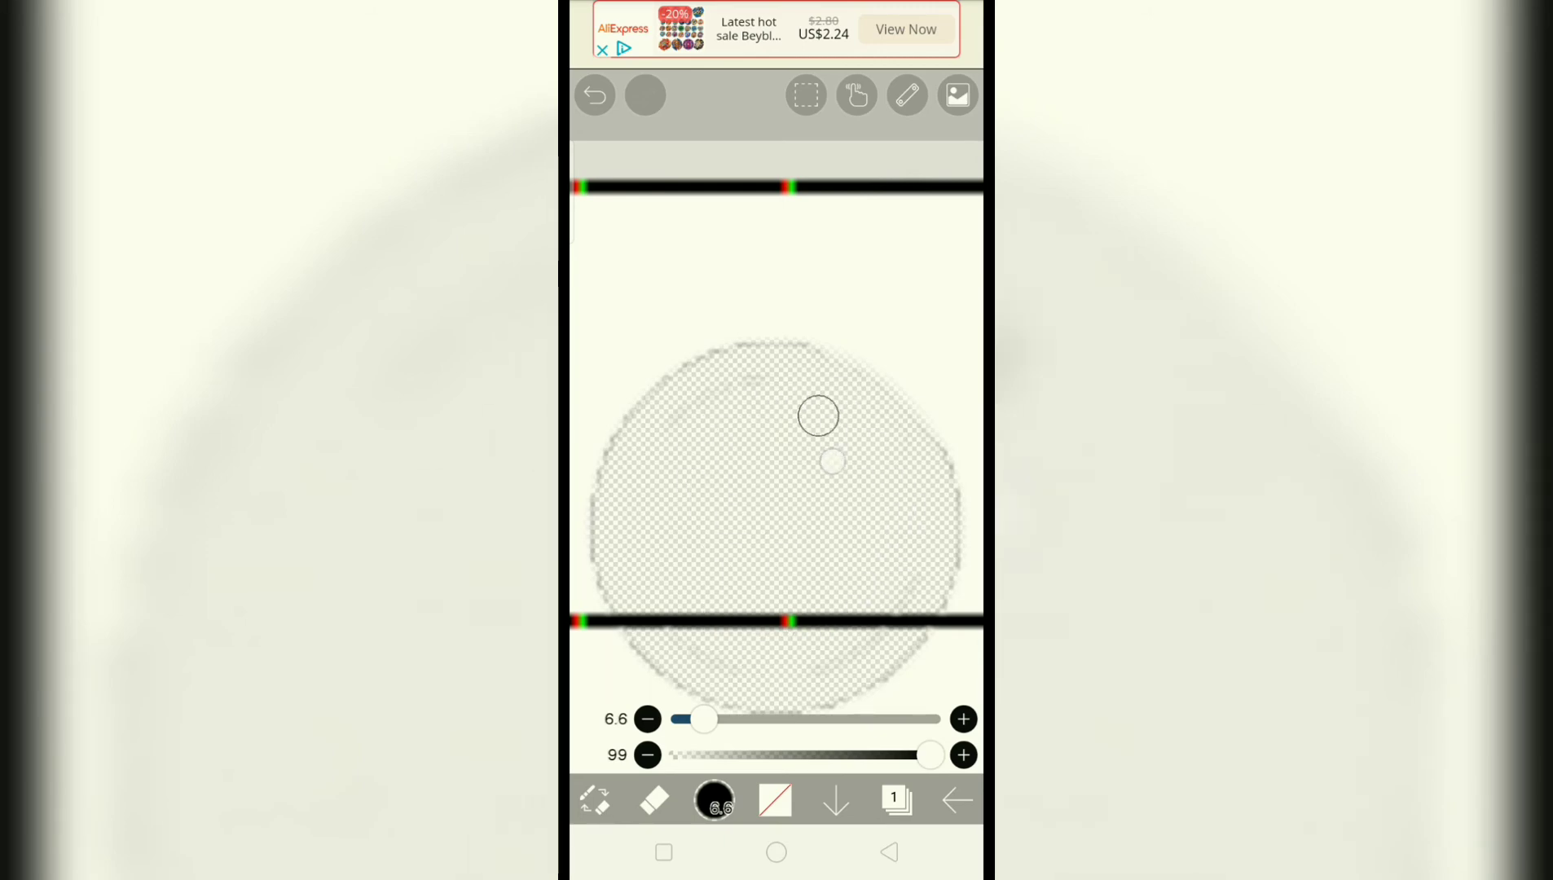
scroll(831, 345, down, 5)
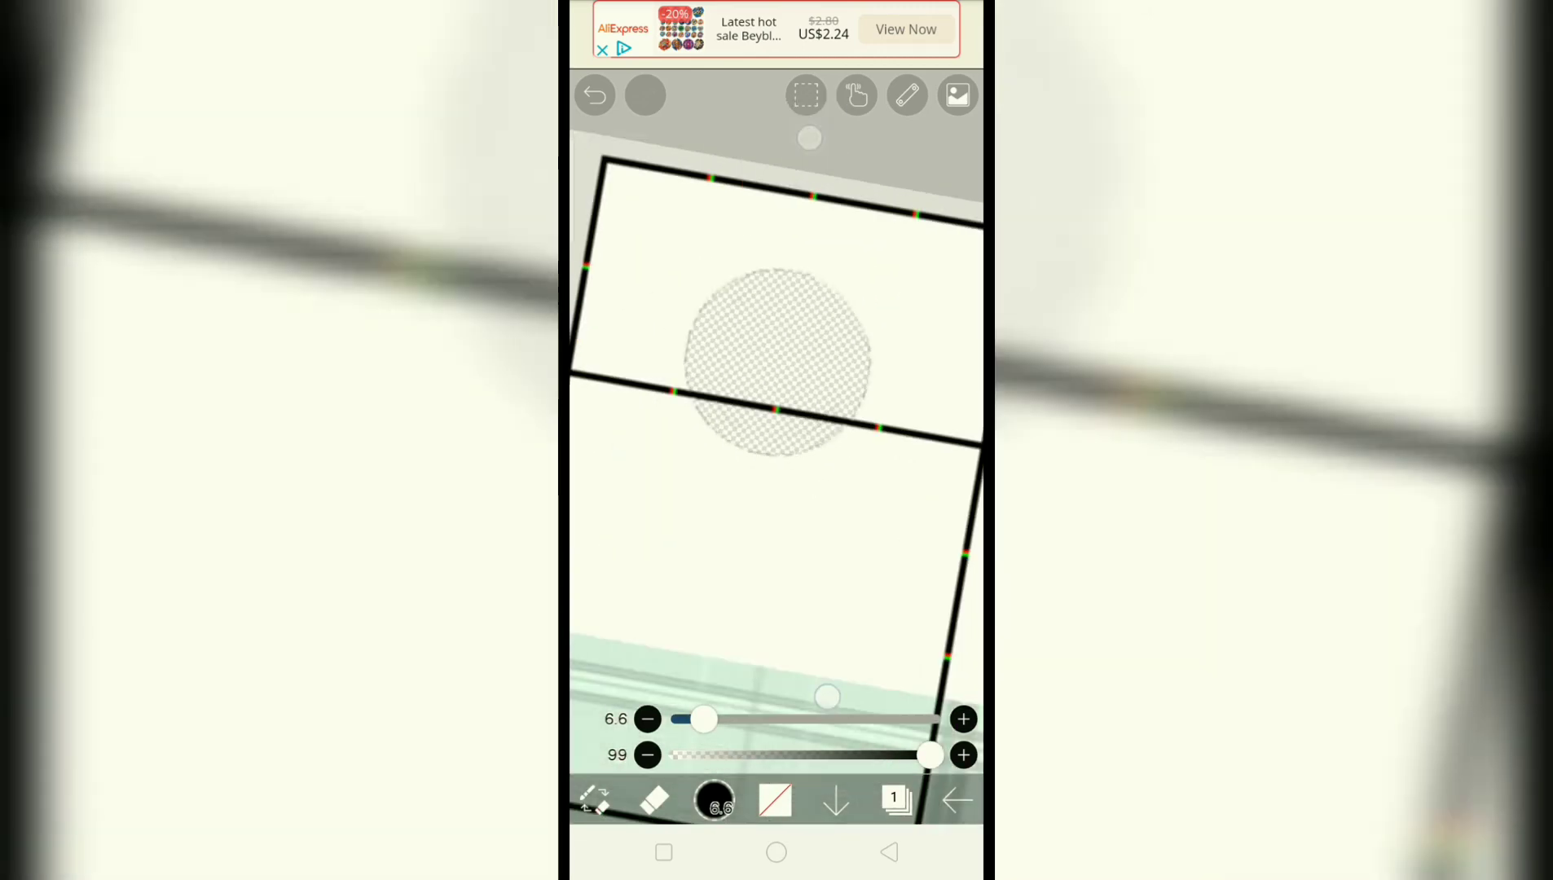
scroll(832, 346, up, 3)
scroll(831, 345, up, 3)
scroll(832, 346, up, 2)
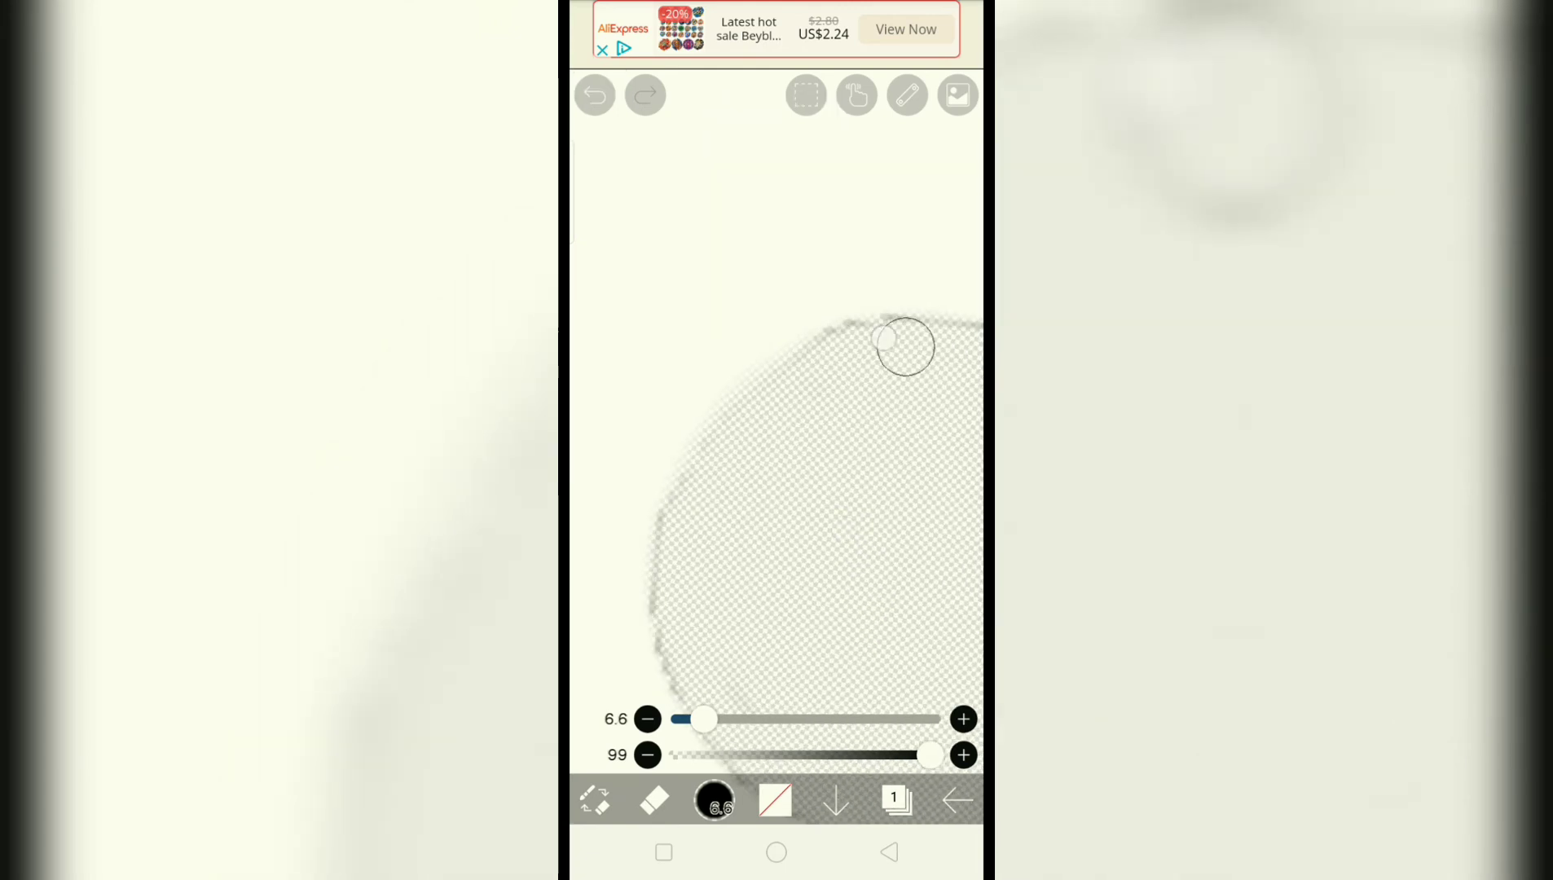
mouse_move(906, 343)
mouse_down()
mouse_move(712, 513)
mouse_move(704, 586)
mouse_move(760, 432)
mouse_up()
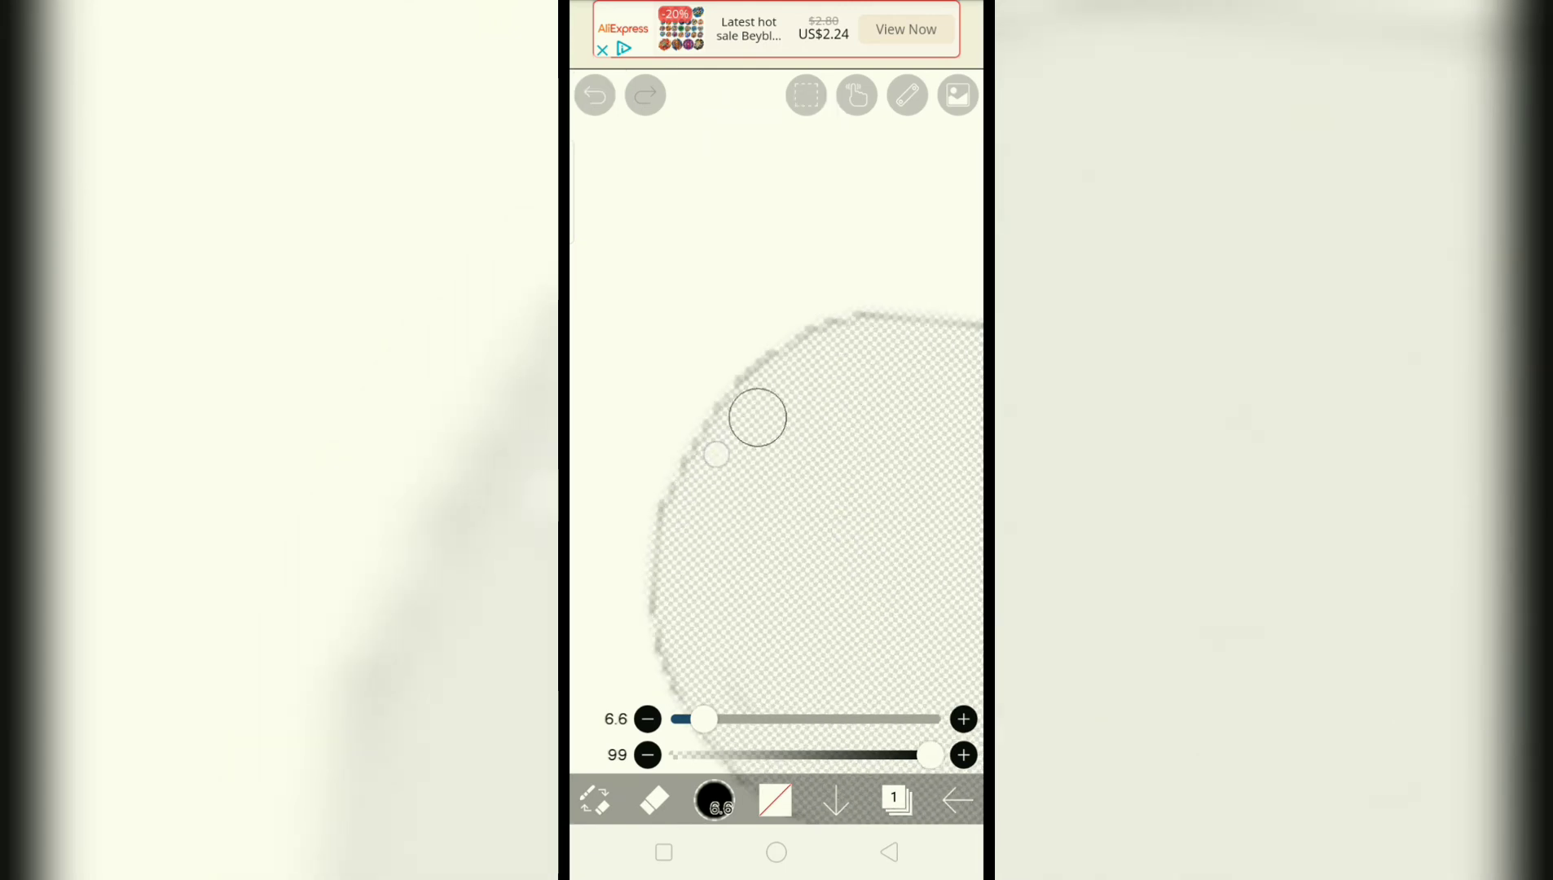
scroll(795, 419, down, 3)
scroll(795, 418, down, 2)
scroll(795, 418, down, 3)
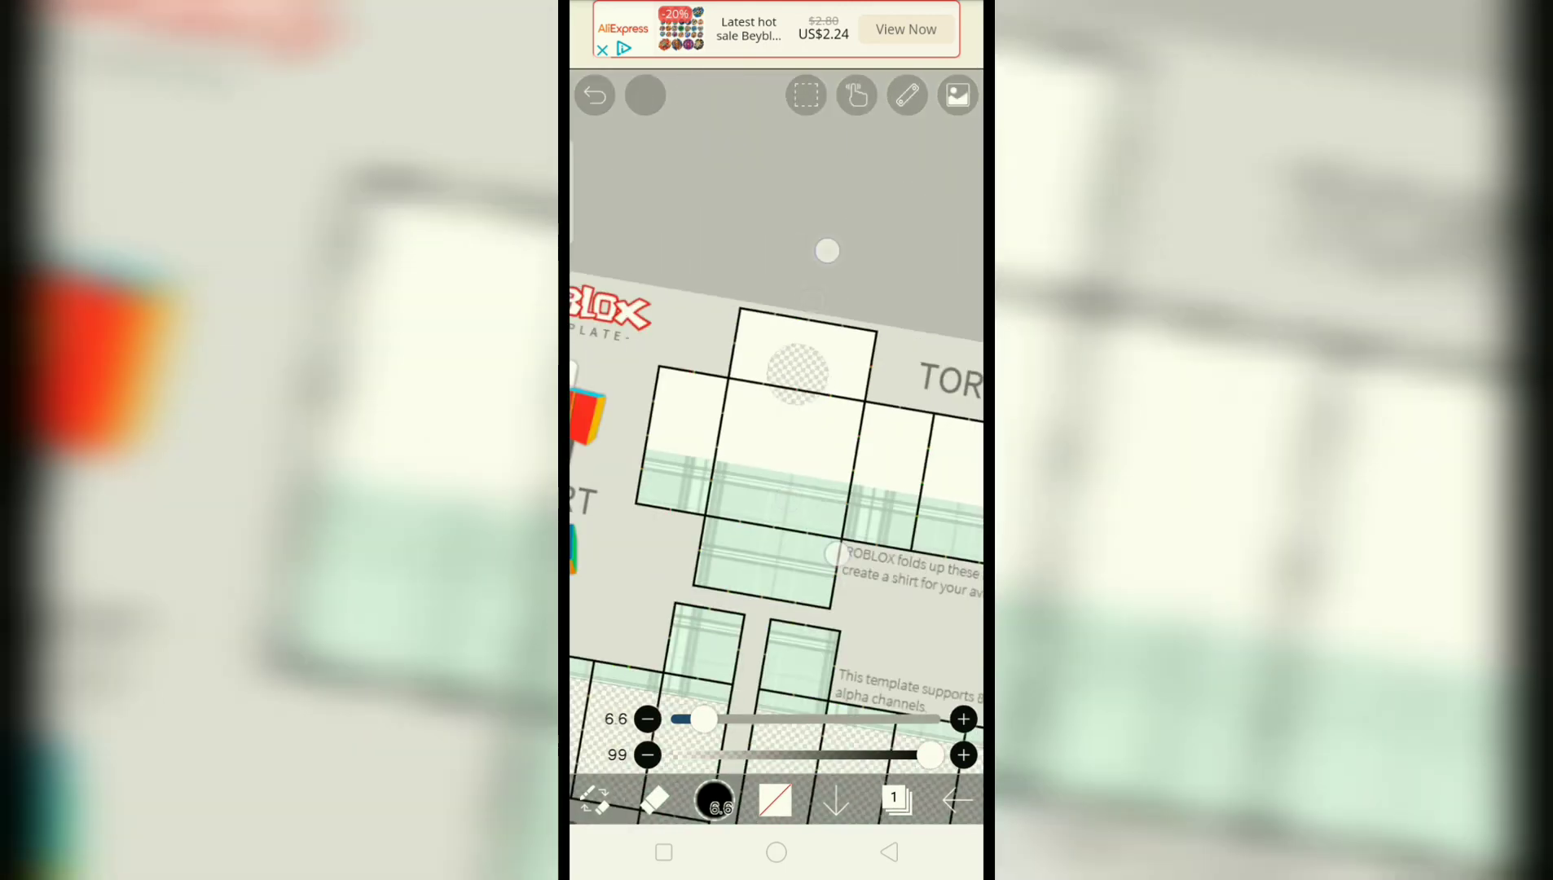
scroll(795, 418, down, 2)
scroll(777, 460, down, 1)
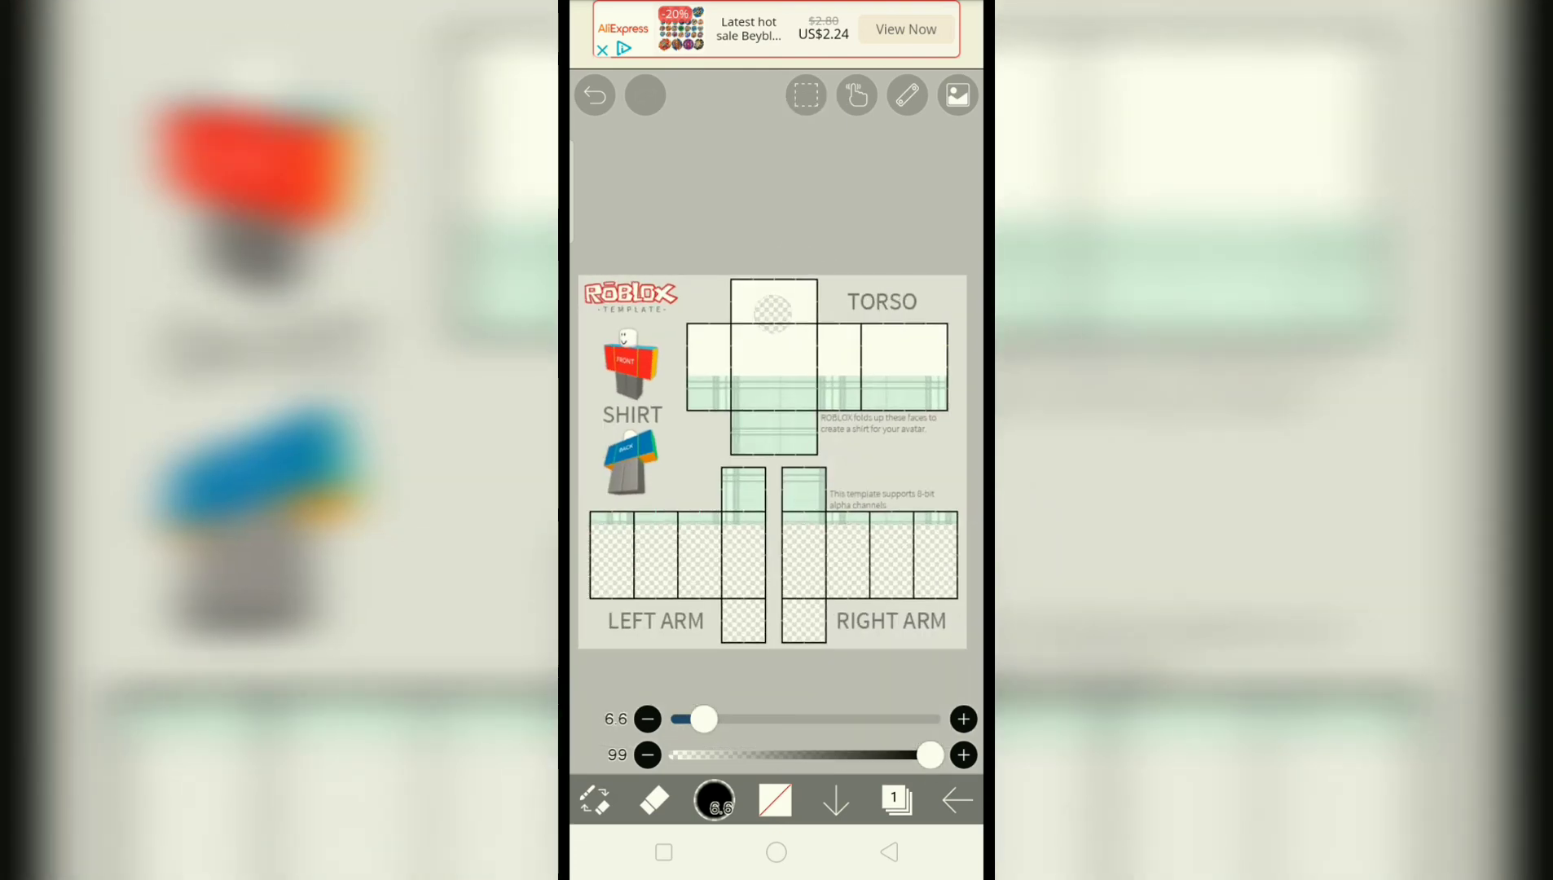
Step: Leave the canvas for My Gallery and export the shirt artwork with Save Photo
click(957, 799)
click(795, 734)
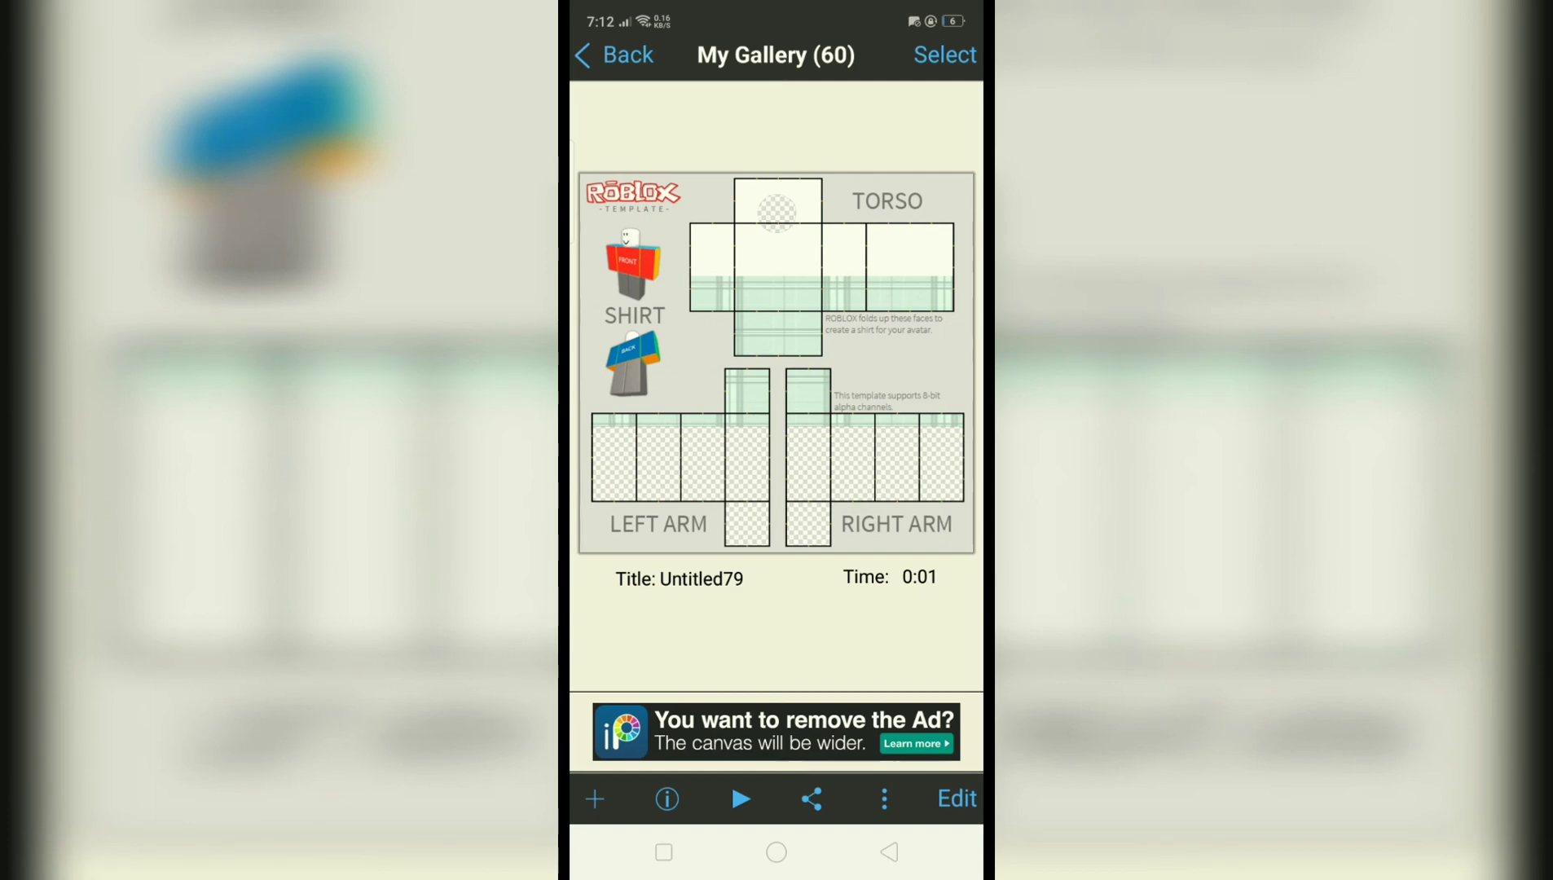
click(886, 799)
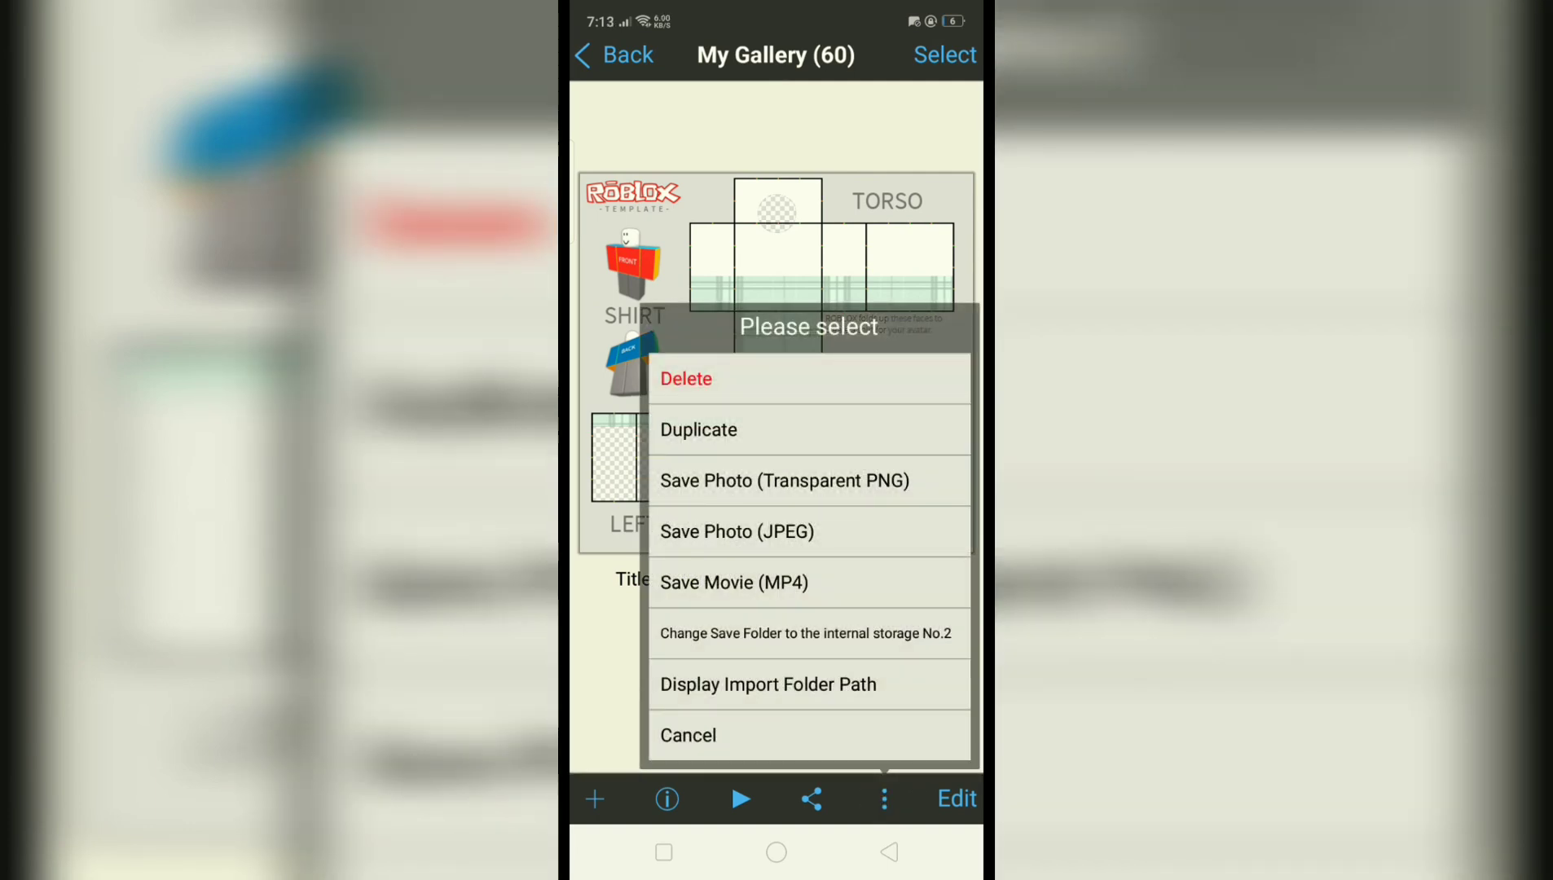
click(858, 537)
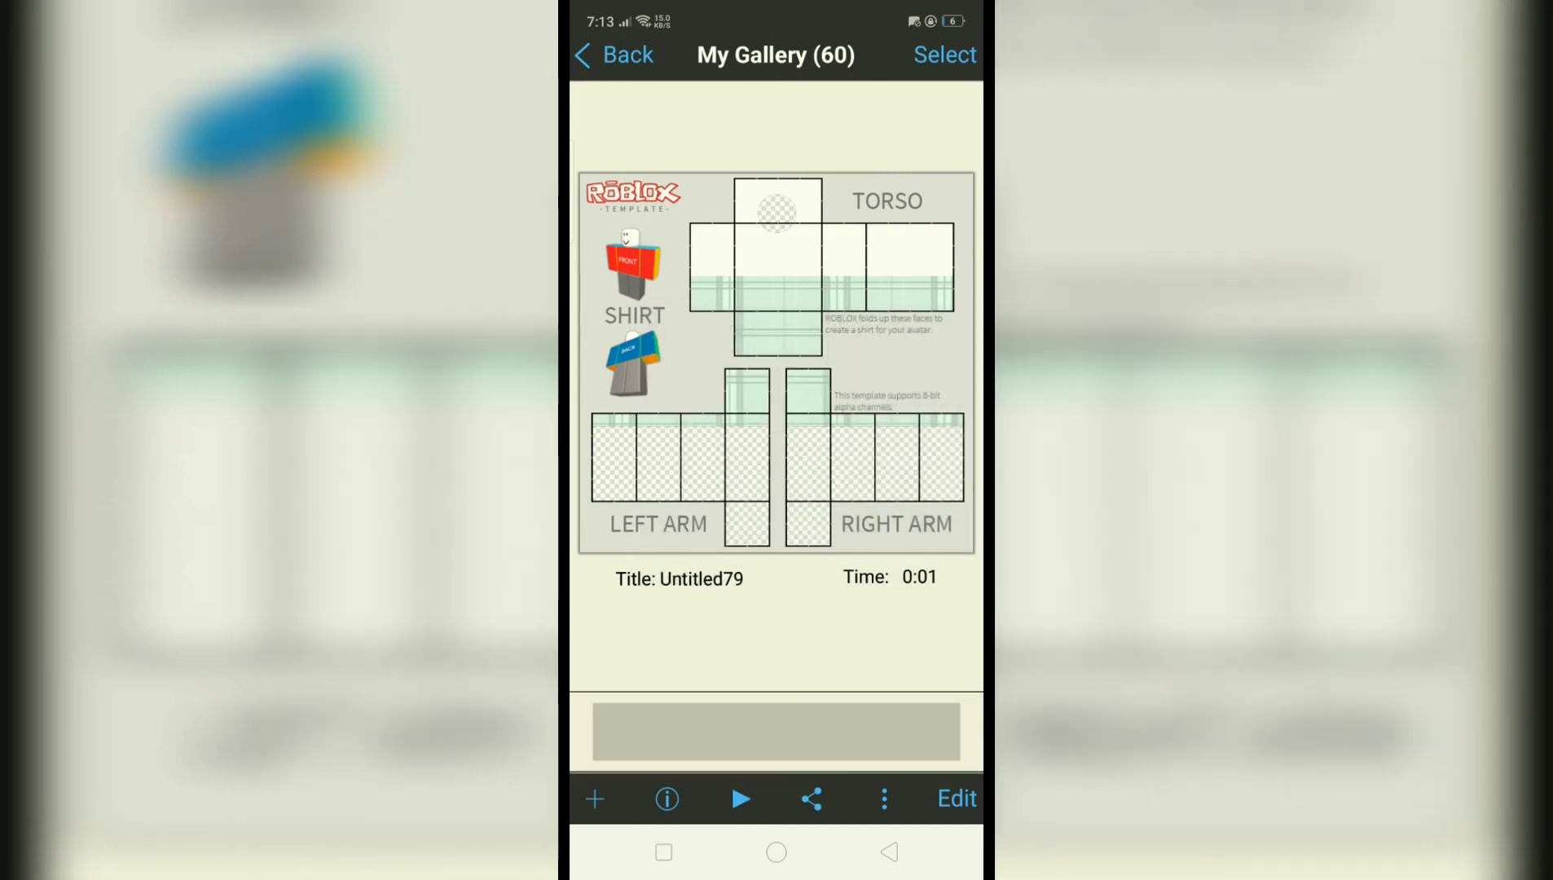